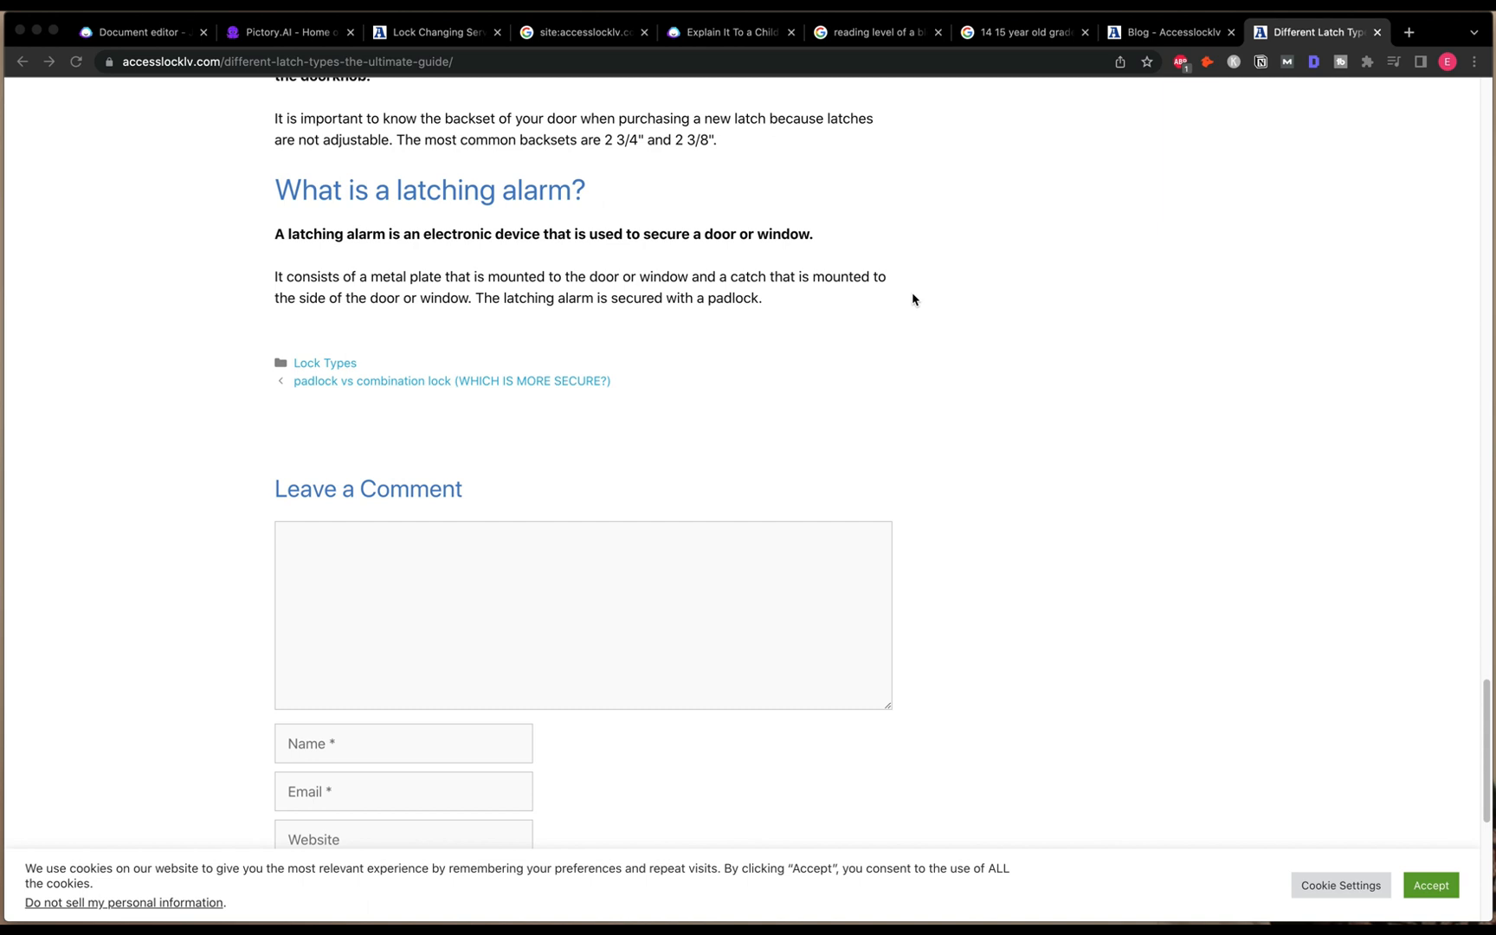
Step: Look through the Different Latch Types article, reading its latch sections from the Door Latch section onward
{"action": "scroll", "coordinate": [913, 298], "scroll_direction": "up", "scroll_amount": 15}
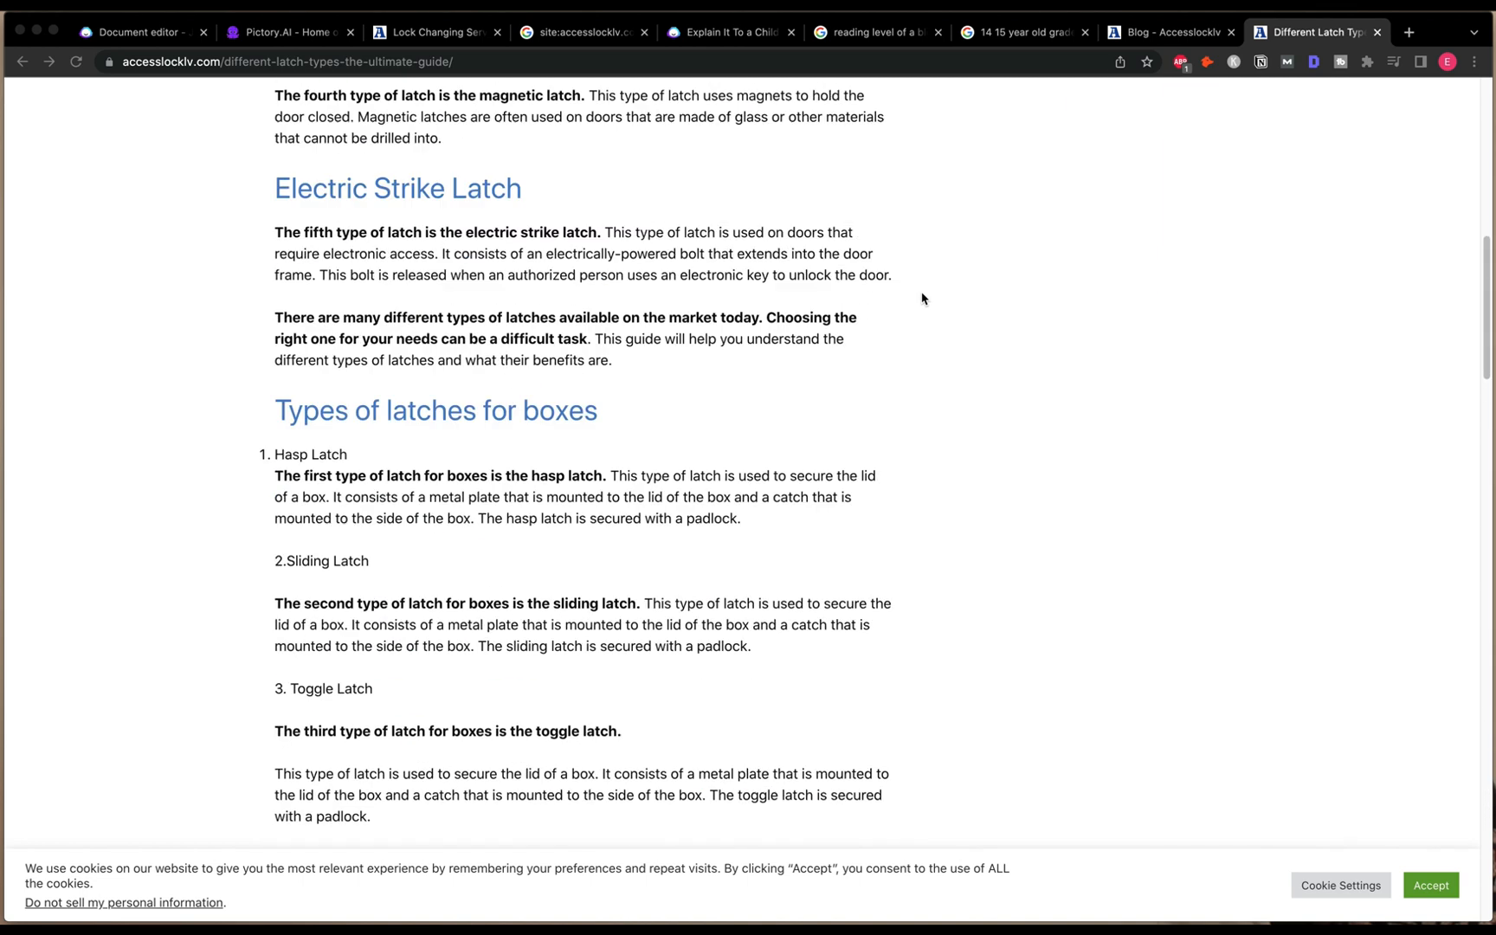
{"action": "scroll", "coordinate": [921, 299], "scroll_direction": "up", "scroll_amount": 4}
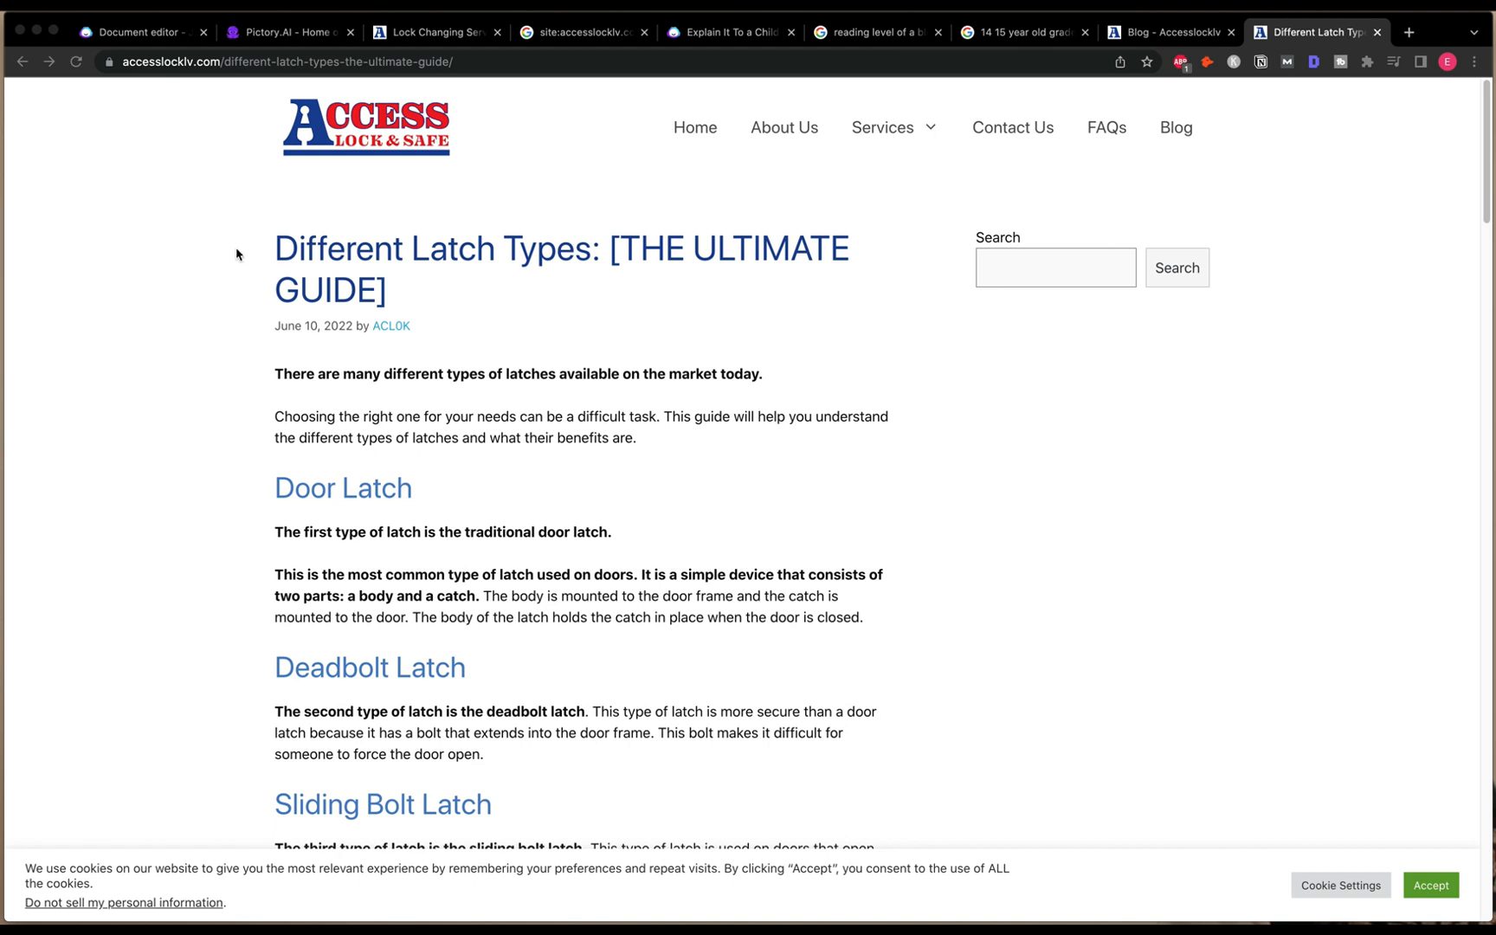
{"action": "left_click", "coordinate": [268, 253]}
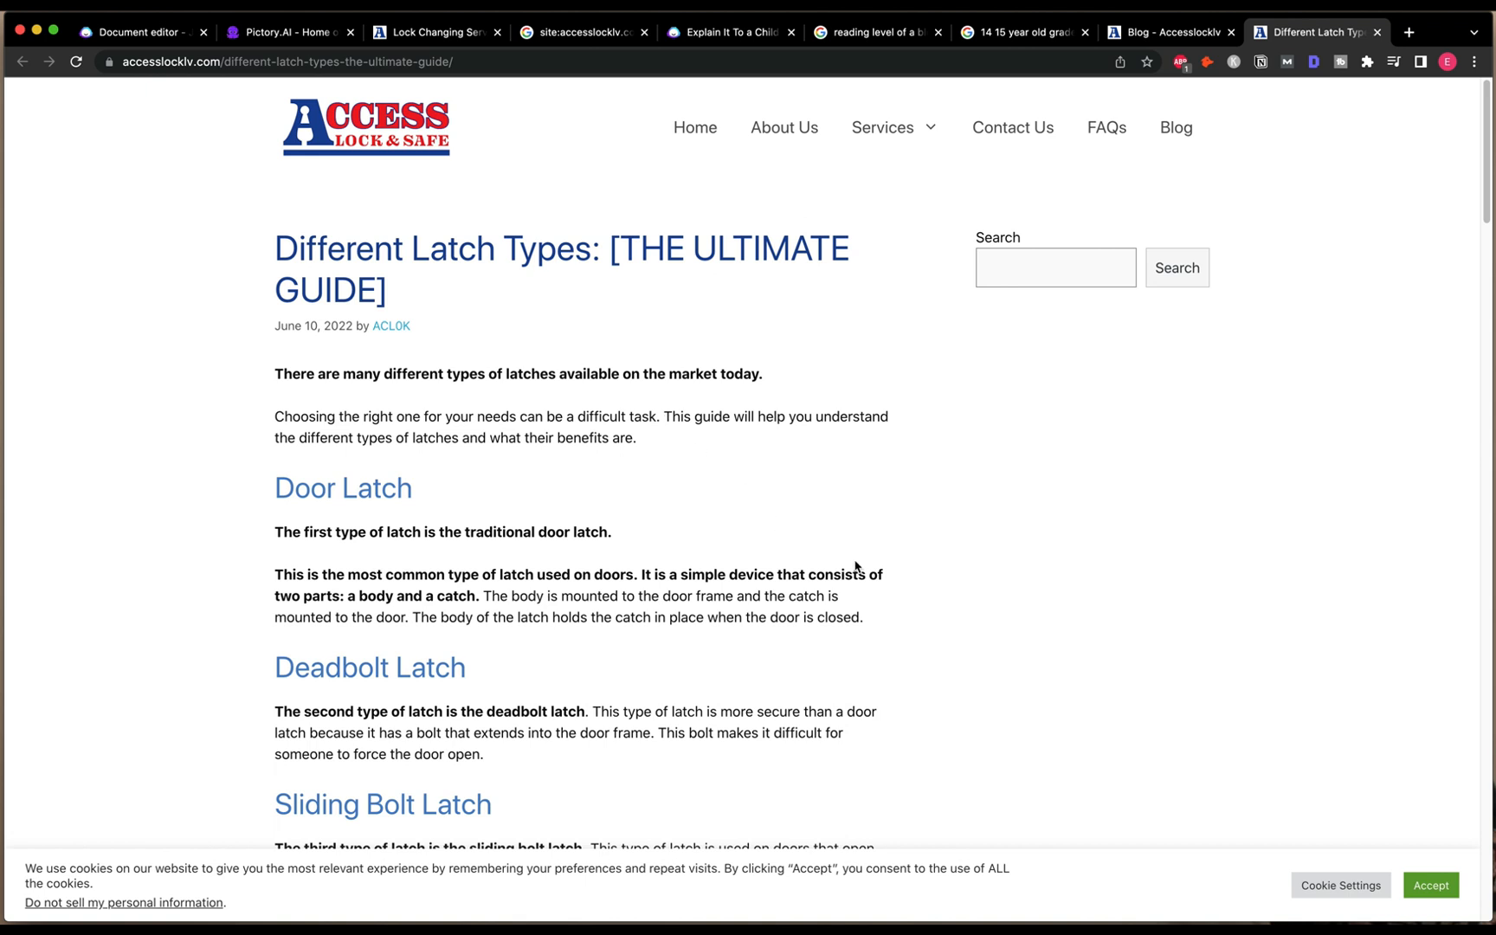
{"action": "scroll", "coordinate": [571, 606], "scroll_direction": "down", "scroll_amount": 3}
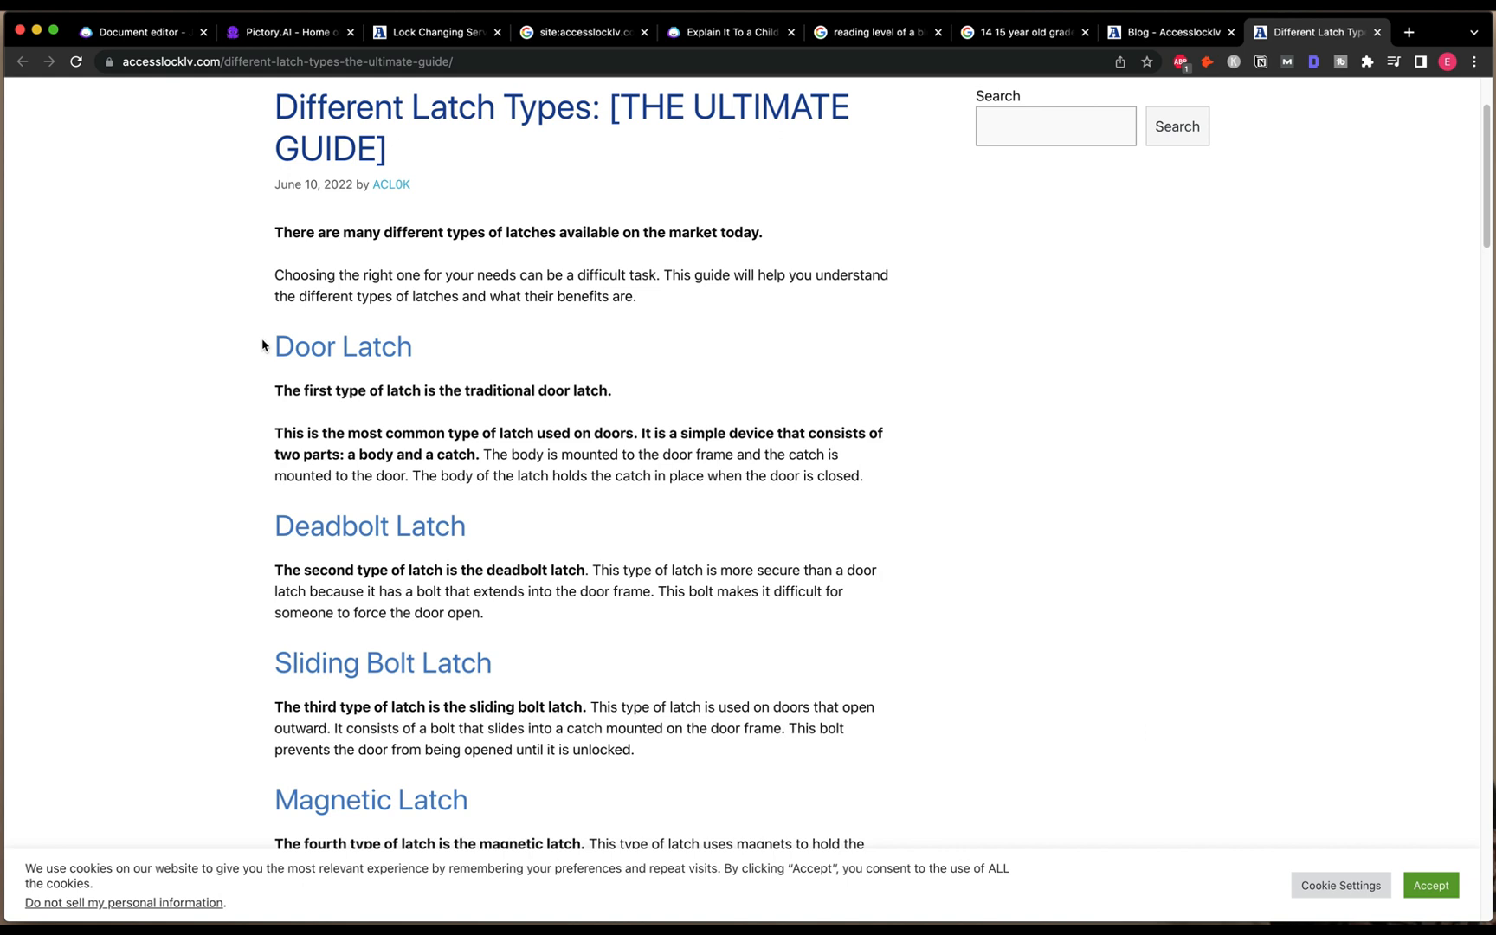
{"action": "scroll", "coordinate": [328, 587], "scroll_direction": "down", "scroll_amount": 1}
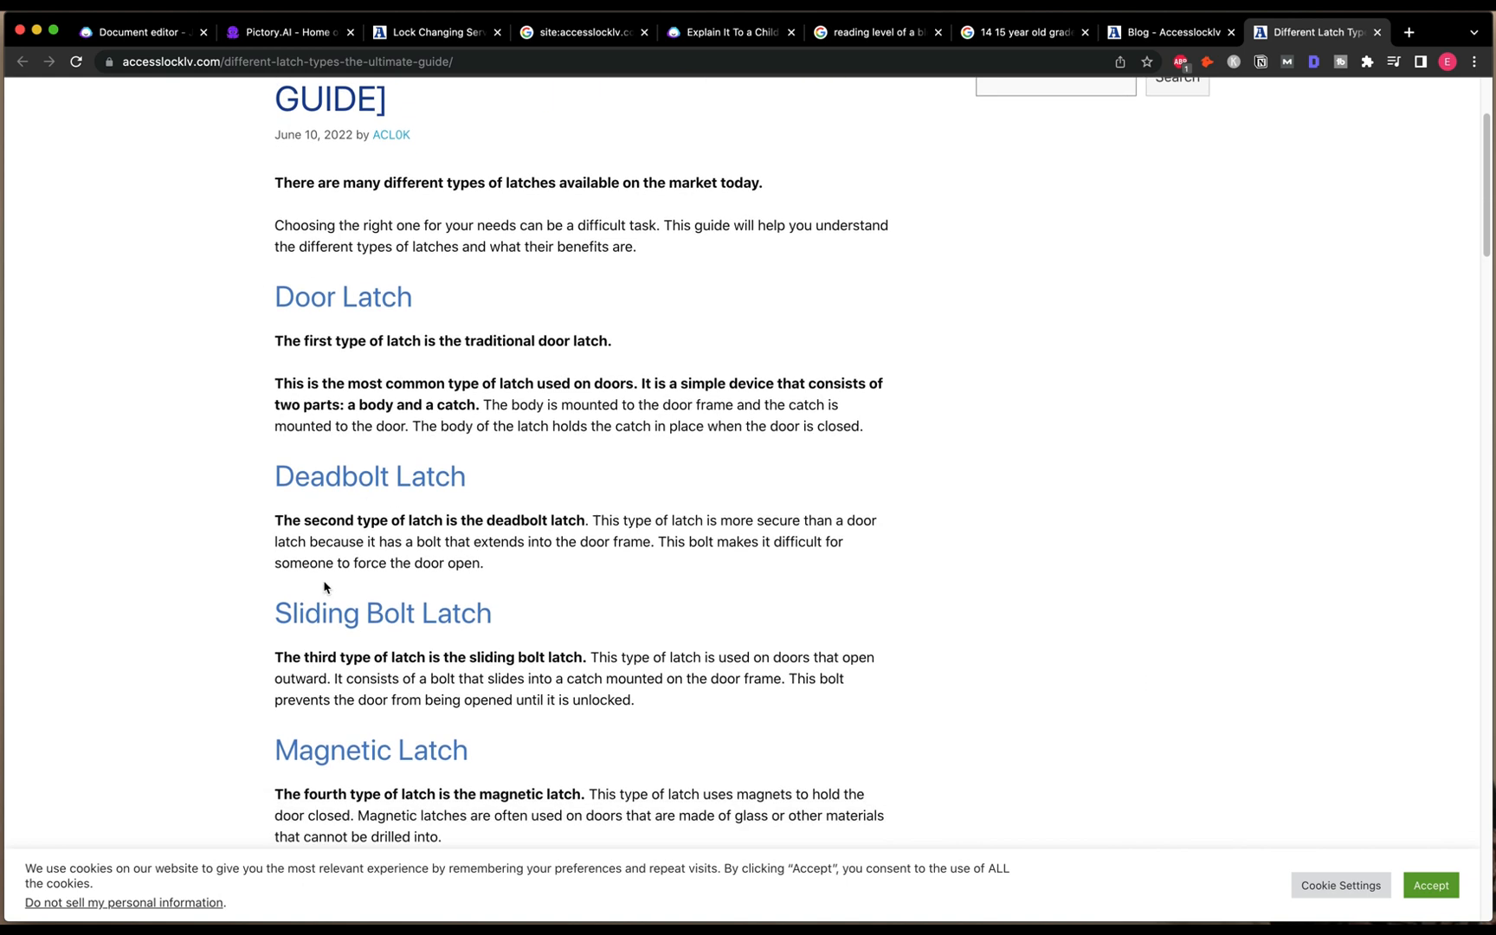
{"action": "scroll", "coordinate": [405, 641], "scroll_direction": "down", "scroll_amount": 5}
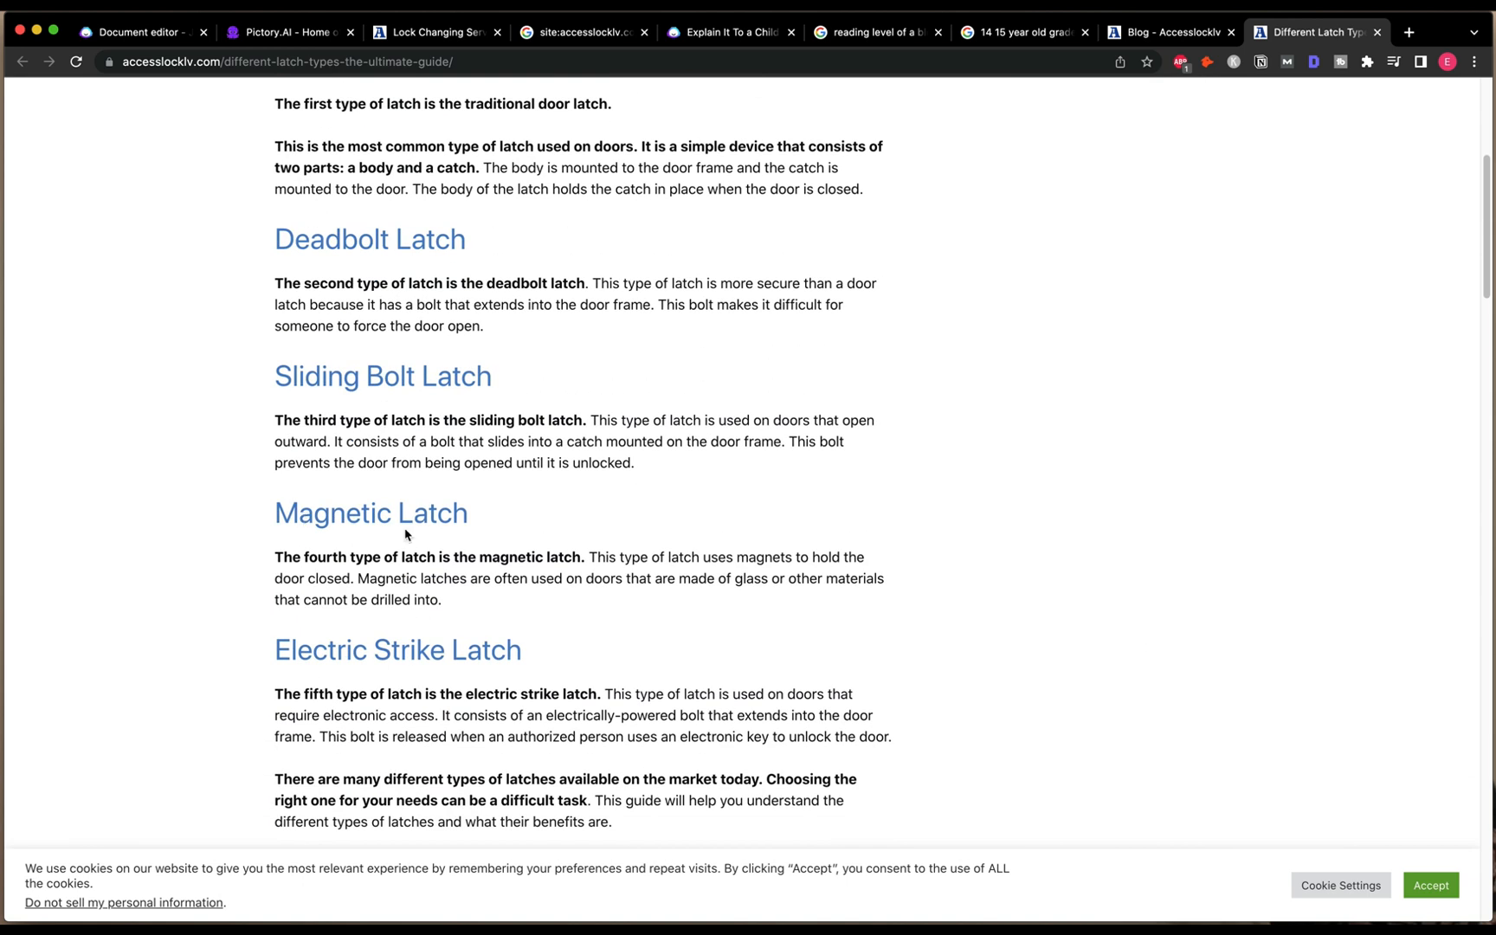
{"action": "scroll", "coordinate": [407, 541], "scroll_direction": "down", "scroll_amount": 1}
{"action": "scroll", "coordinate": [520, 613], "scroll_direction": "down", "scroll_amount": 1}
{"action": "scroll", "coordinate": [710, 612], "scroll_direction": "down", "scroll_amount": 4}
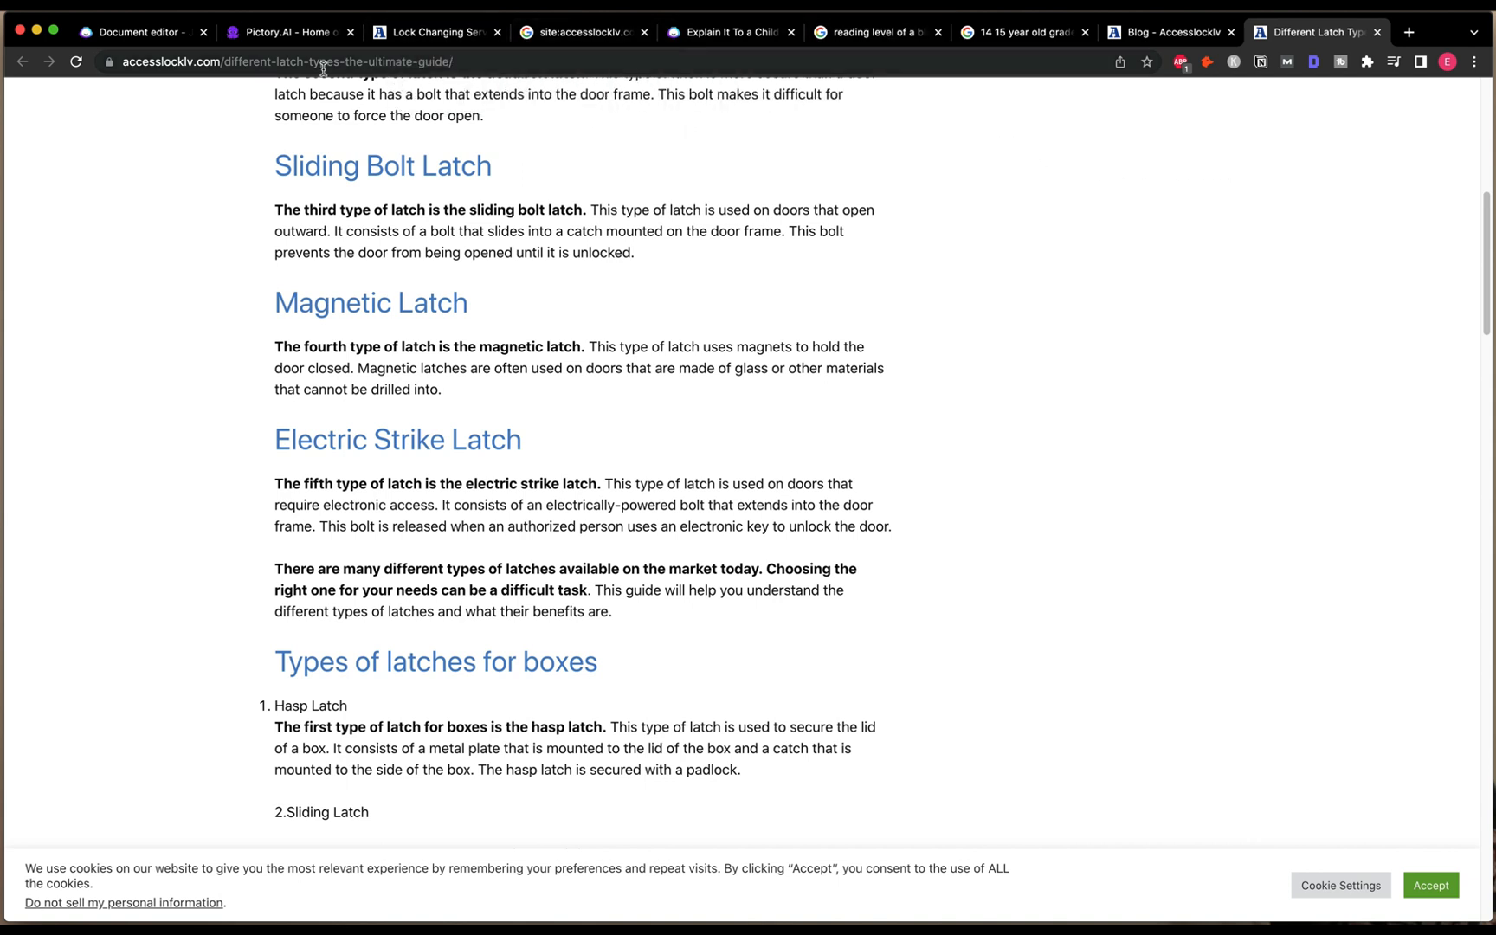
Step: Review the Google results on the reading level of a blog, including "What reading level should you write for?", and on the 14–15-year-old grade level
{"action": "left_click", "coordinate": [847, 36]}
{"action": "left_click_drag", "start_coordinate": [381, 118], "coordinate": [118, 148]}
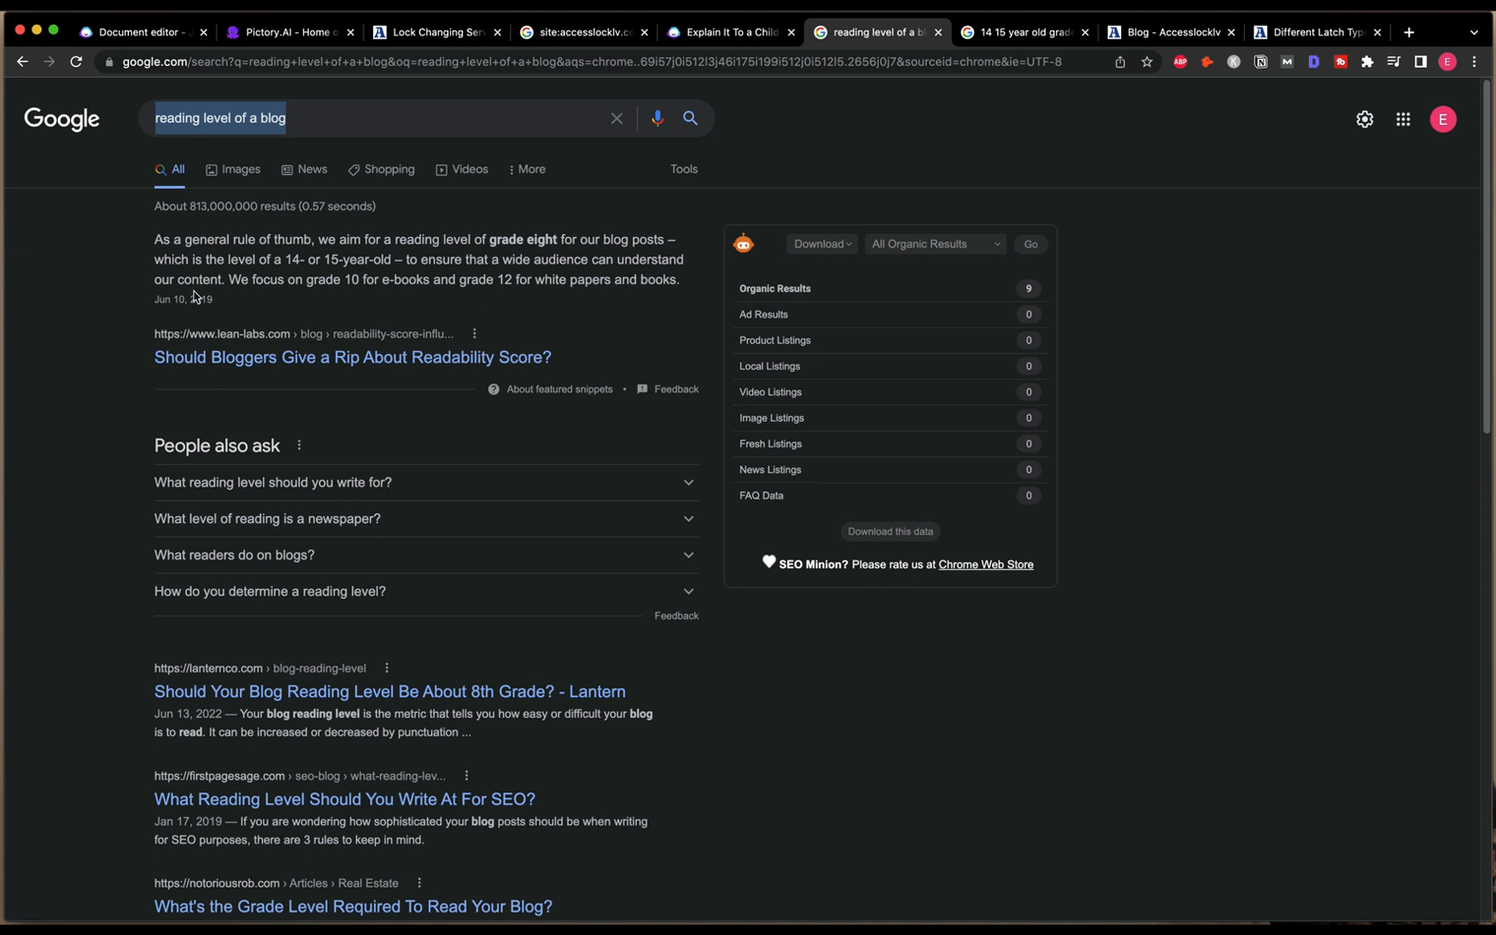
{"action": "left_click_drag", "start_coordinate": [162, 240], "coordinate": [424, 240]}
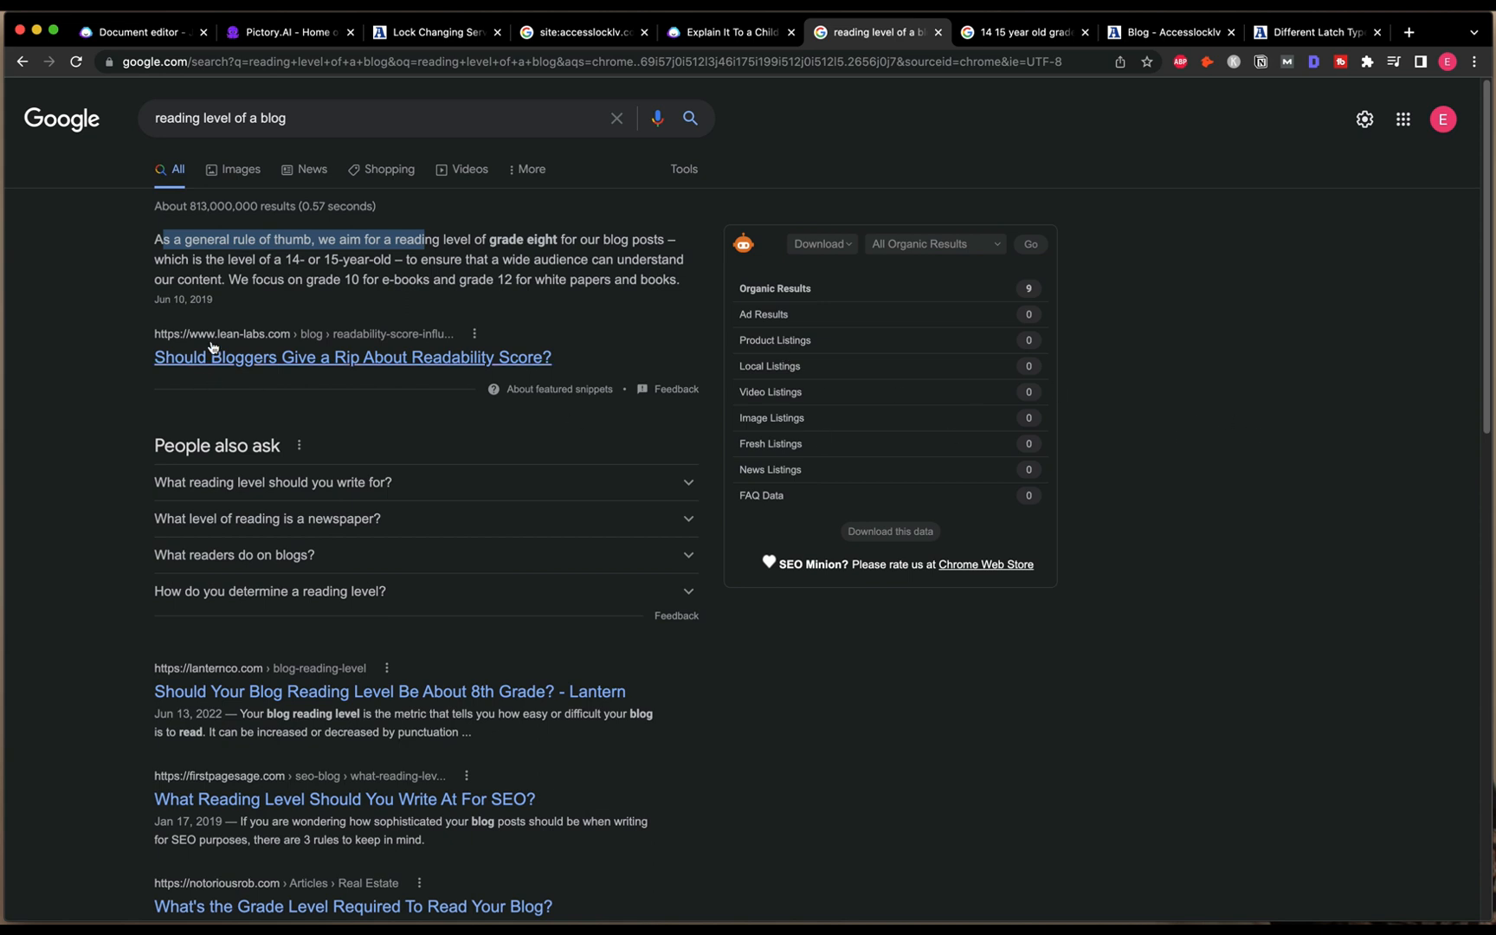
{"action": "left_click_drag", "start_coordinate": [190, 259], "coordinate": [519, 278]}
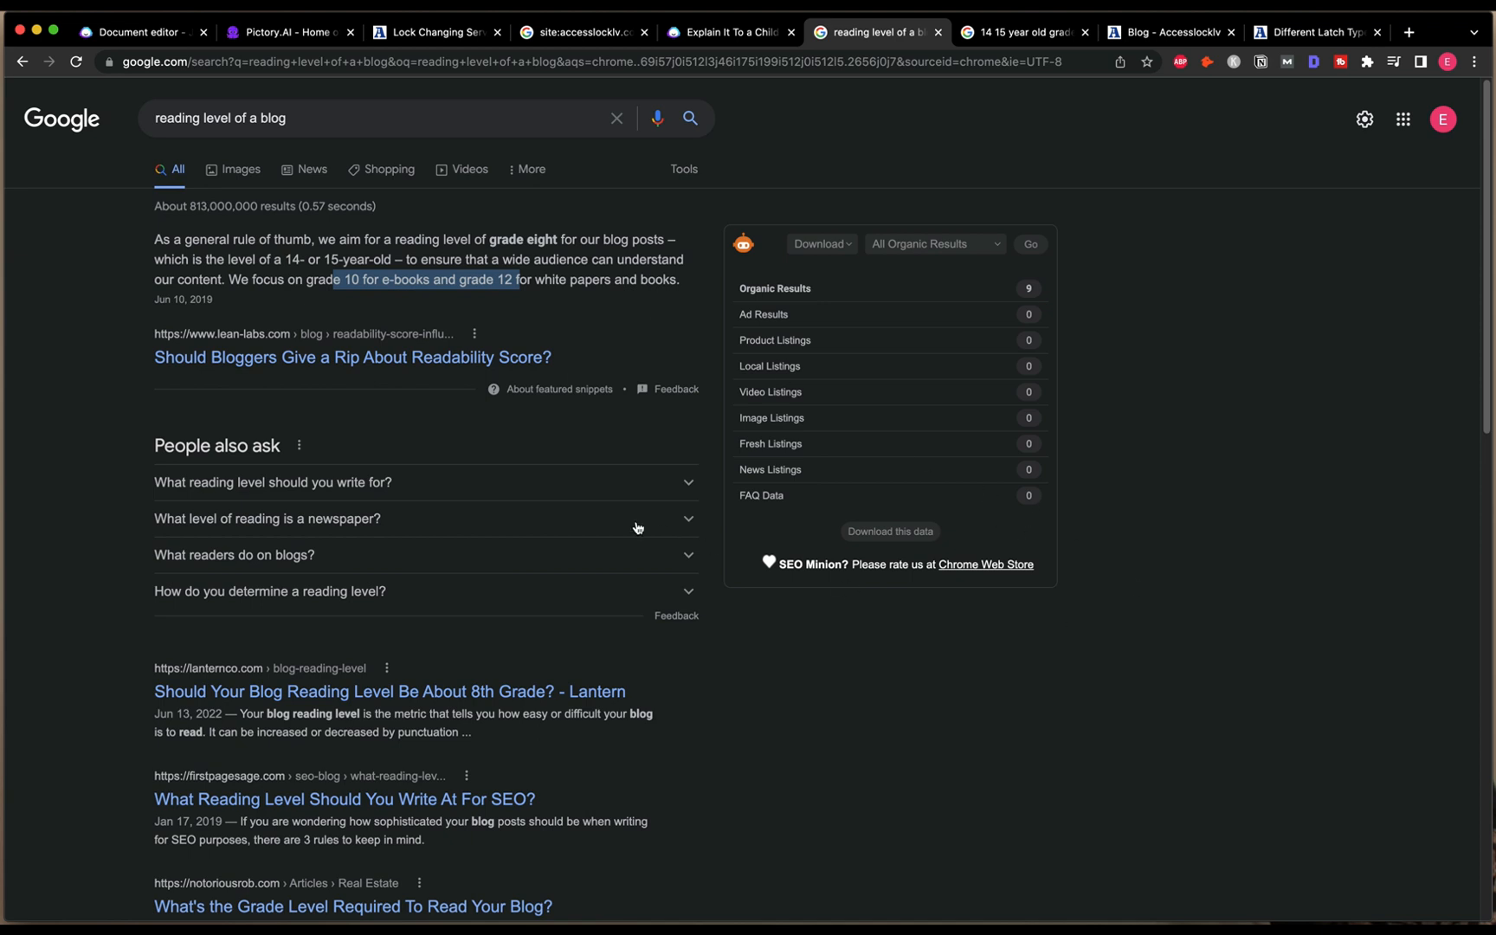
{"action": "left_click", "coordinate": [608, 494]}
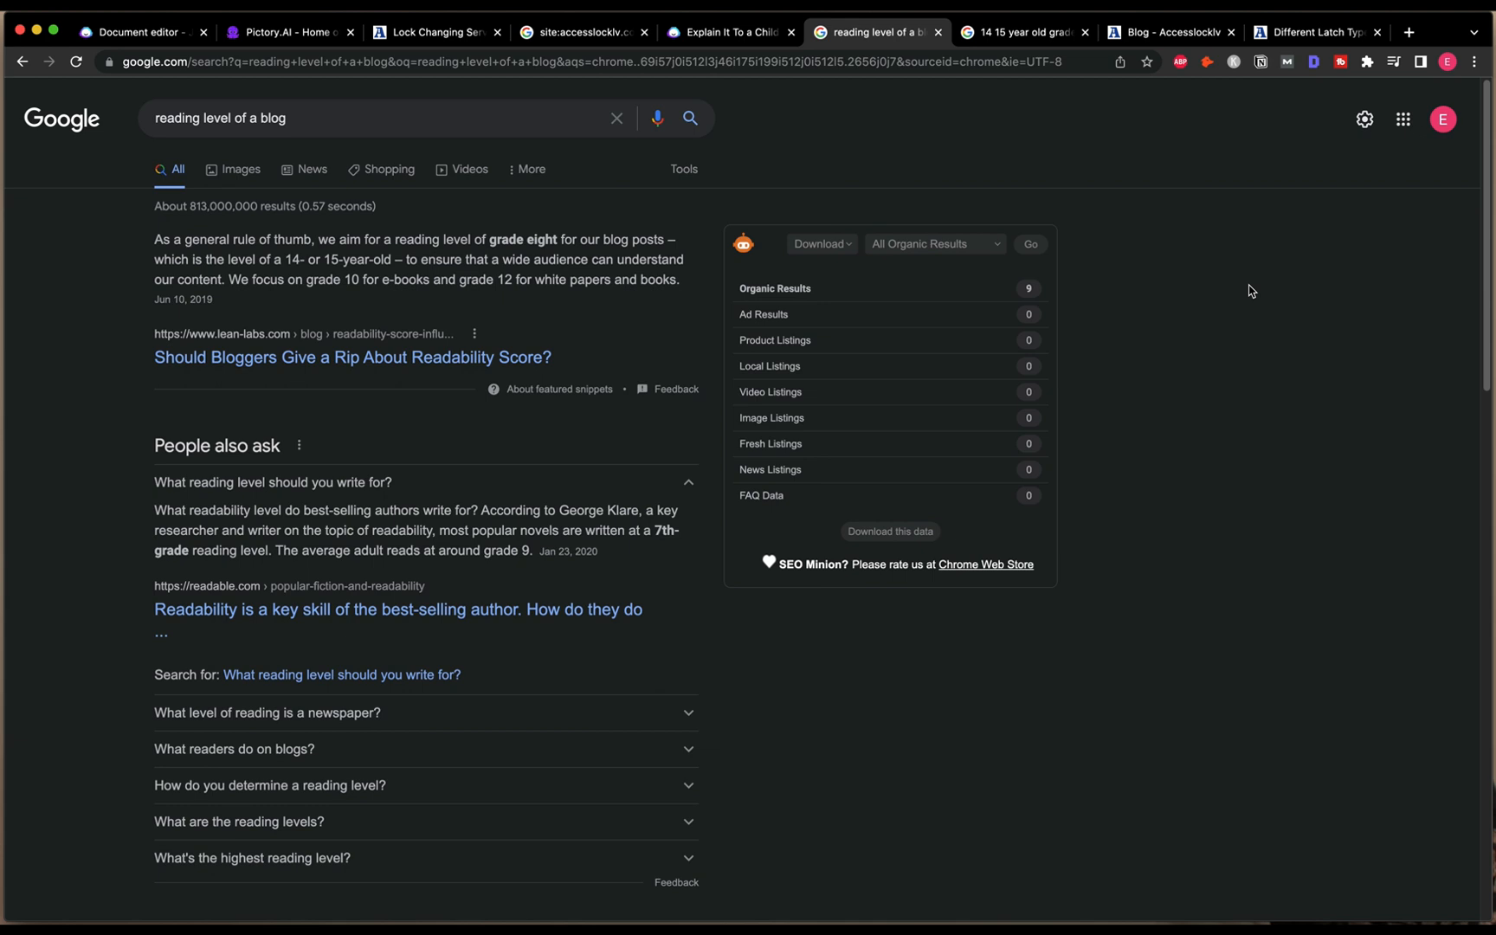
{"action": "left_click", "coordinate": [1020, 39]}
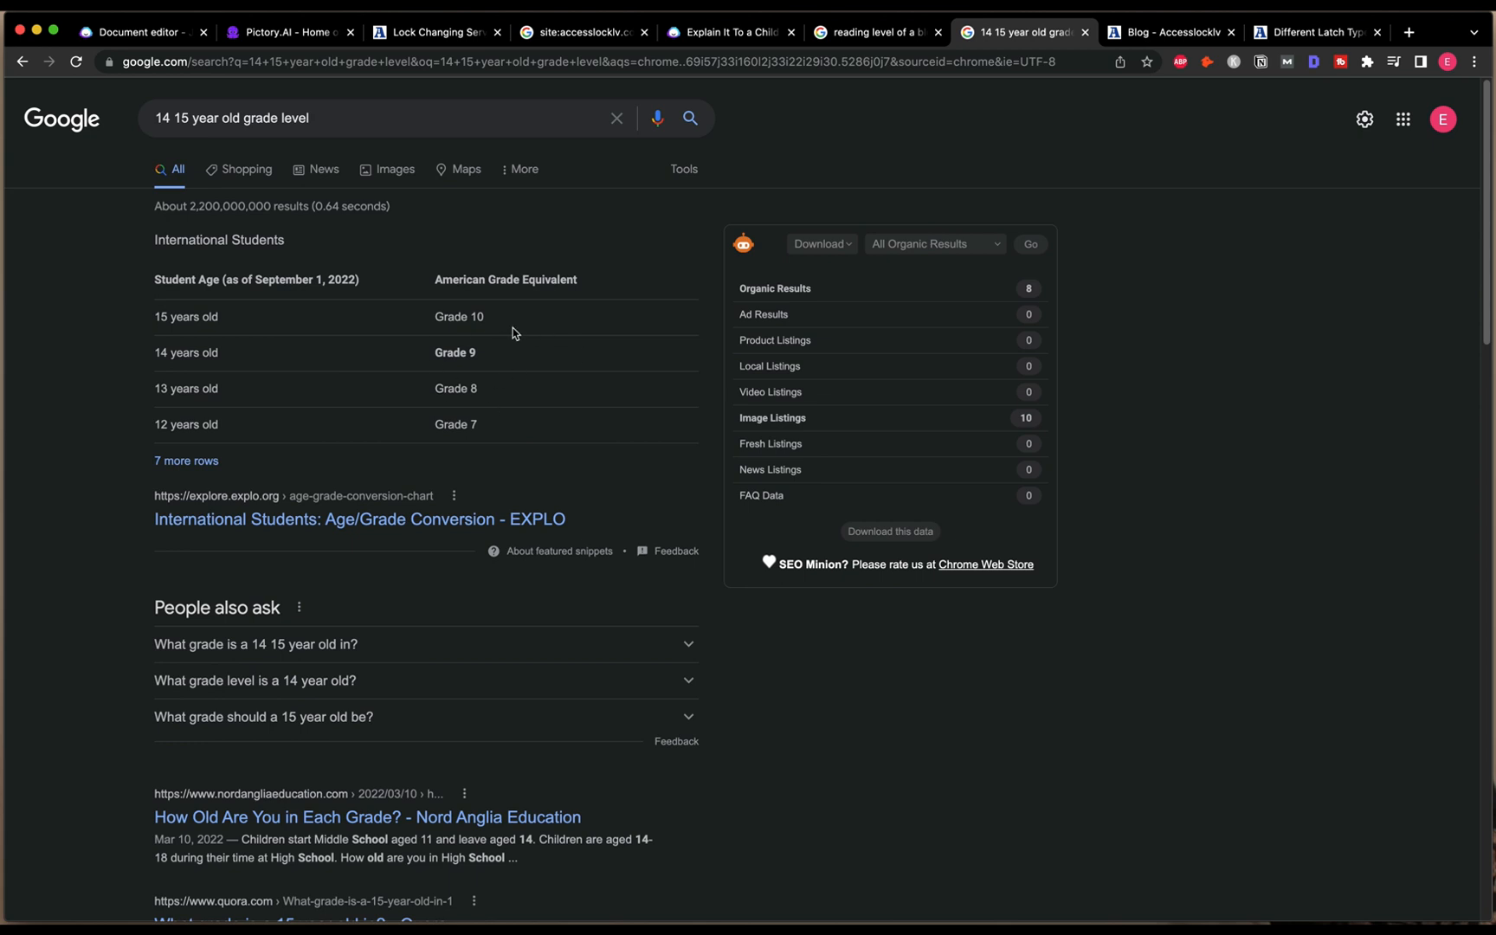
Step: Set the output grade level to 7 in Jasper's Explain It To a Child template
{"action": "left_click", "coordinate": [706, 39]}
{"action": "left_click_drag", "start_coordinate": [222, 134], "coordinate": [415, 149]}
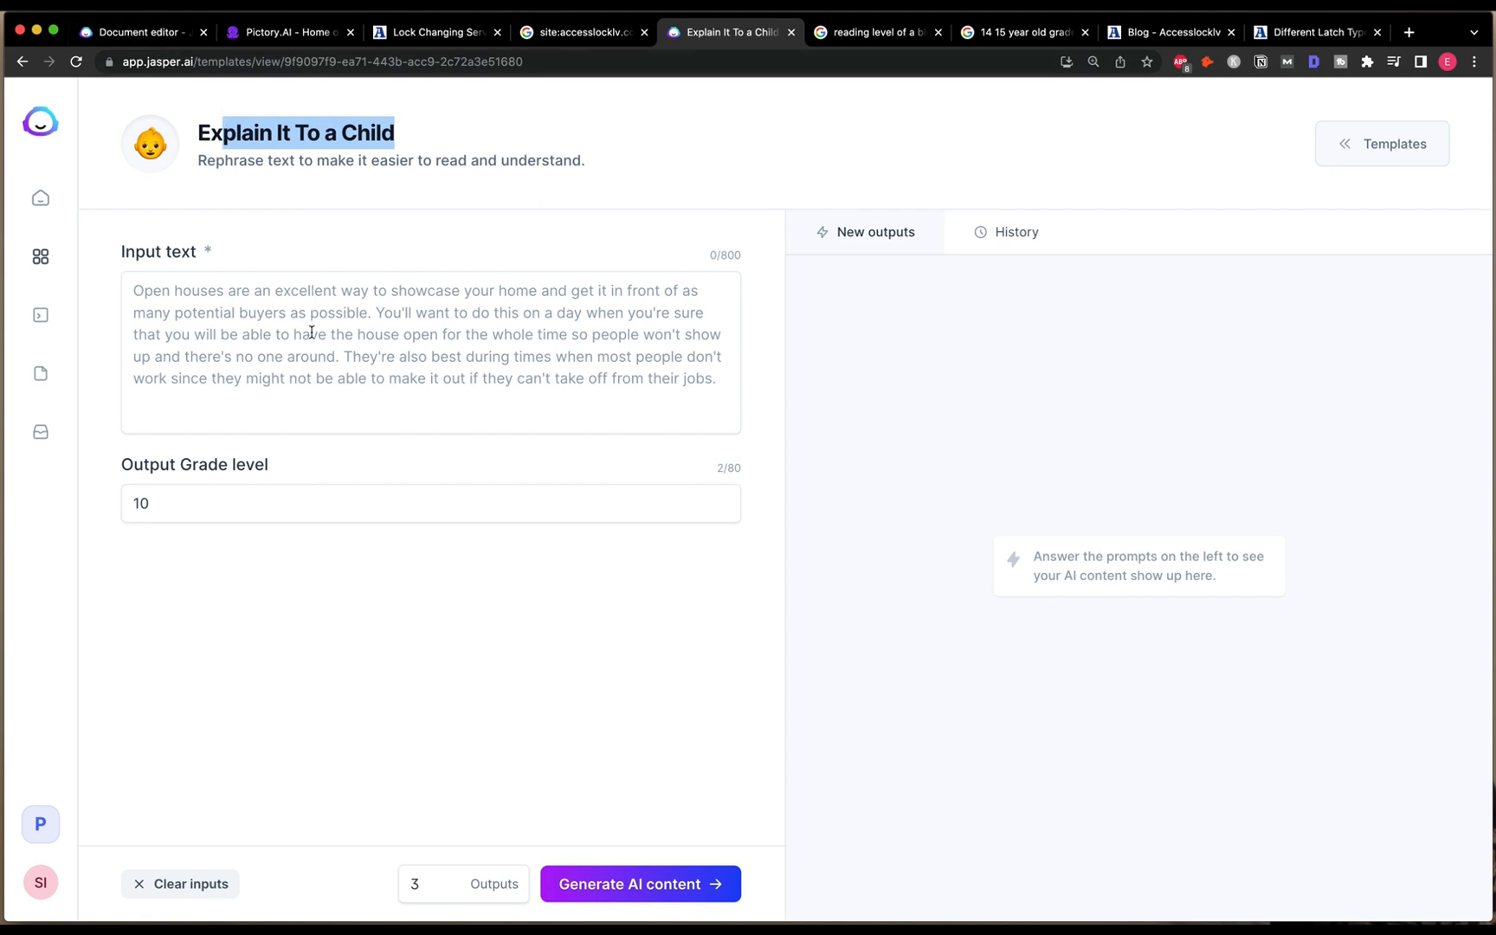
{"action": "double_click", "coordinate": [212, 507]}
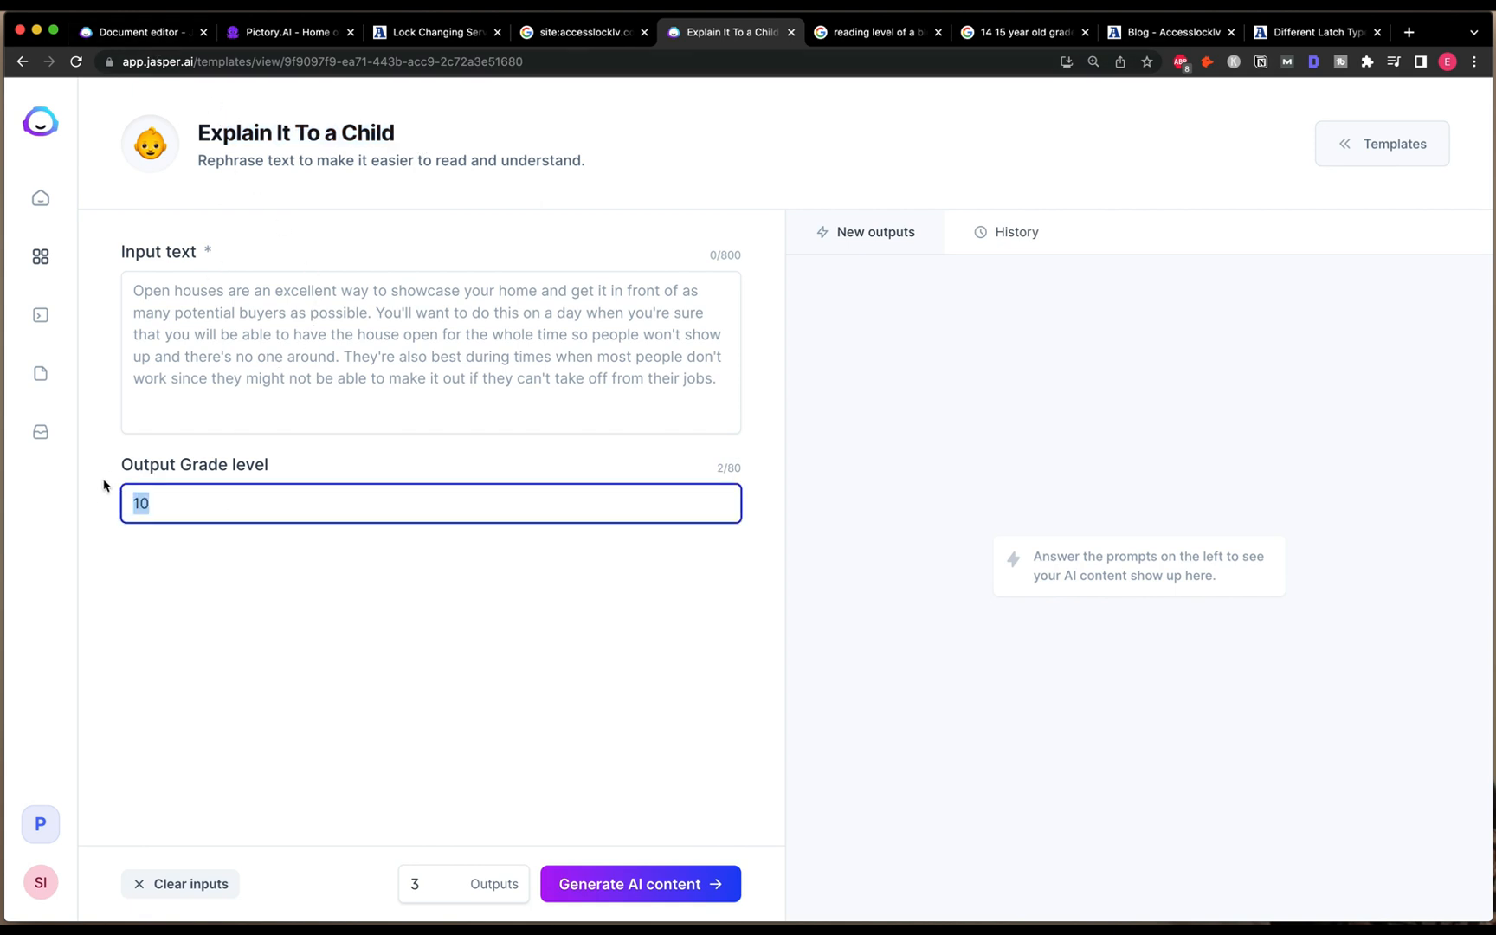
{"action": "mouse_move", "coordinate": [117, 474]}
{"action": "left_mouse_down"}
{"action": "mouse_move", "coordinate": [284, 478]}
{"action": "mouse_move", "coordinate": [244, 498]}
{"action": "mouse_move", "coordinate": [115, 502]}
{"action": "left_mouse_up"}
{"action": "type", "text": "6"}
{"action": "type", "text": "7"}
Step: Copy the body of the Different Latch Types article and paste it as the input text of the Explain It To a Child template
{"action": "left_click", "coordinate": [869, 33]}
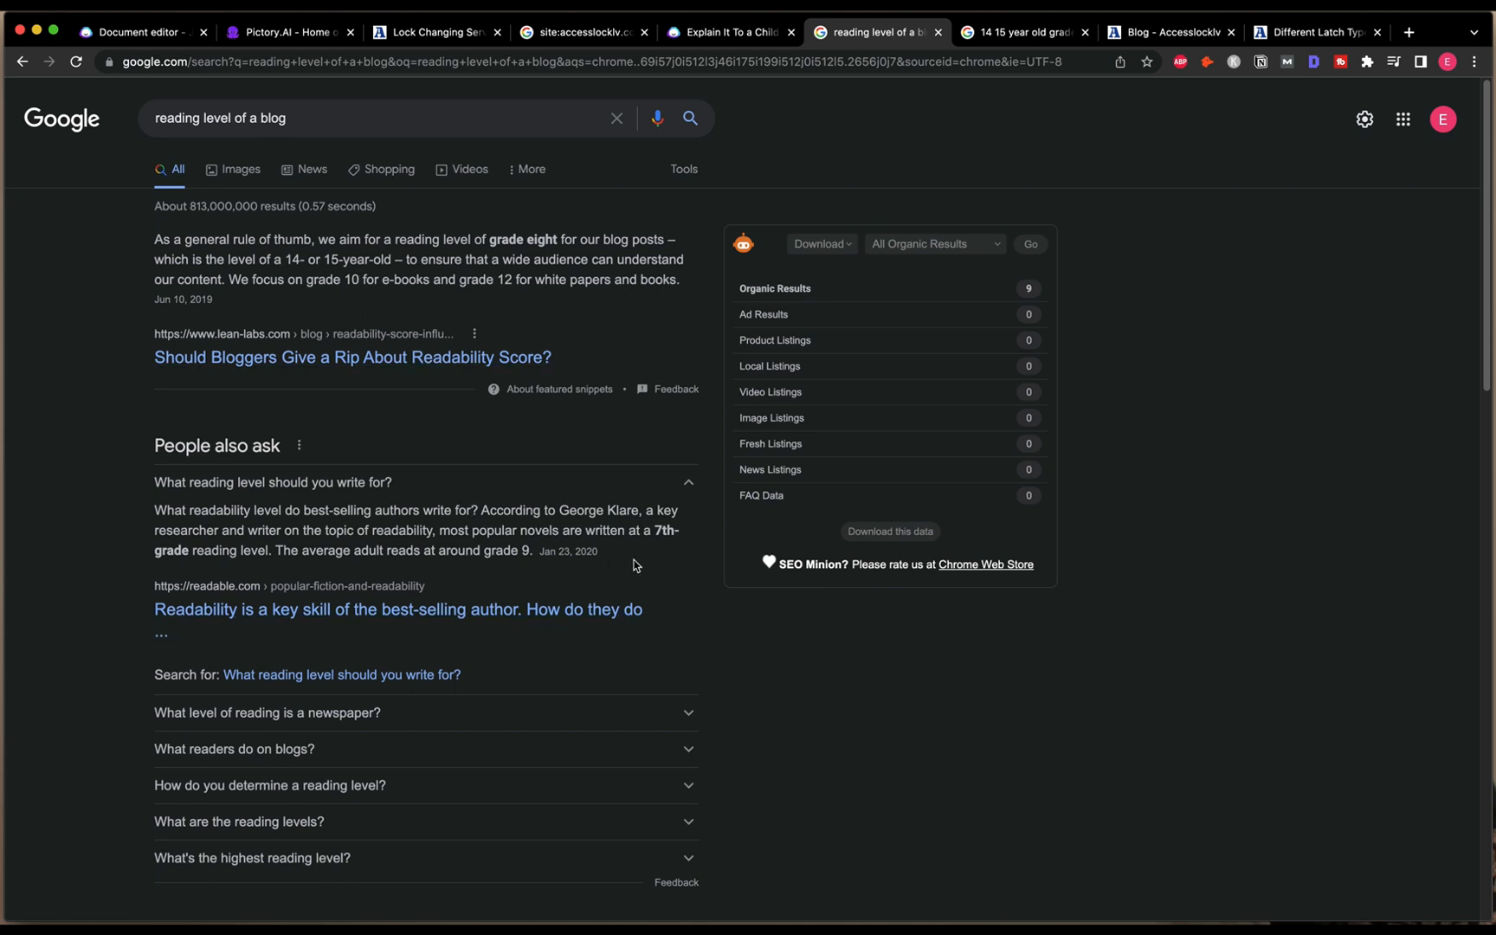
{"action": "left_click", "coordinate": [1275, 35]}
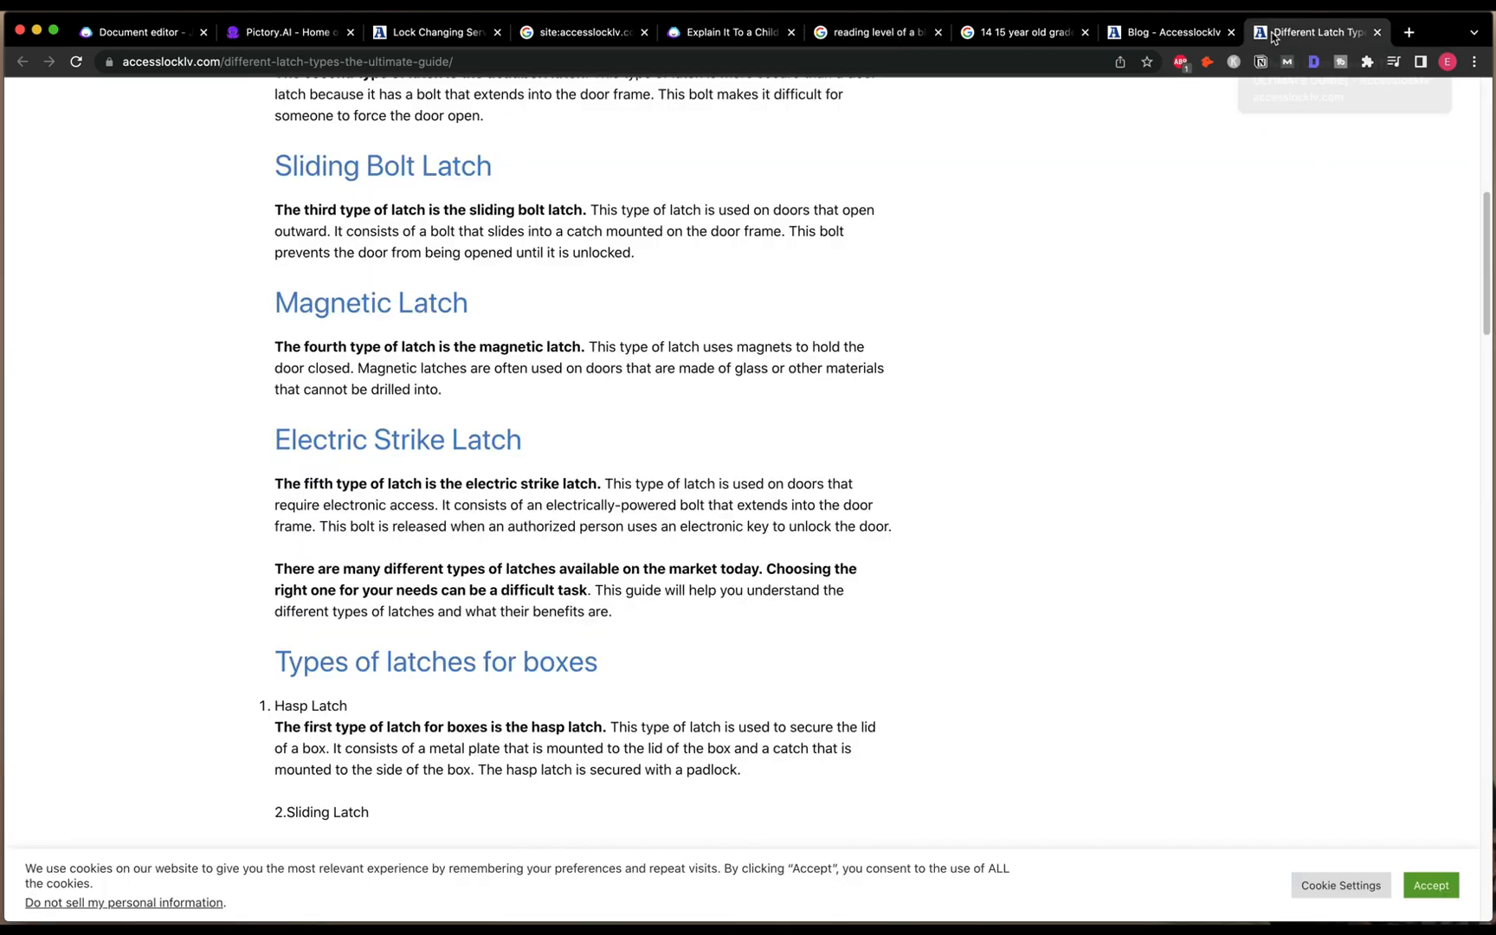
{"action": "scroll", "coordinate": [484, 736], "scroll_direction": "up", "scroll_amount": 7}
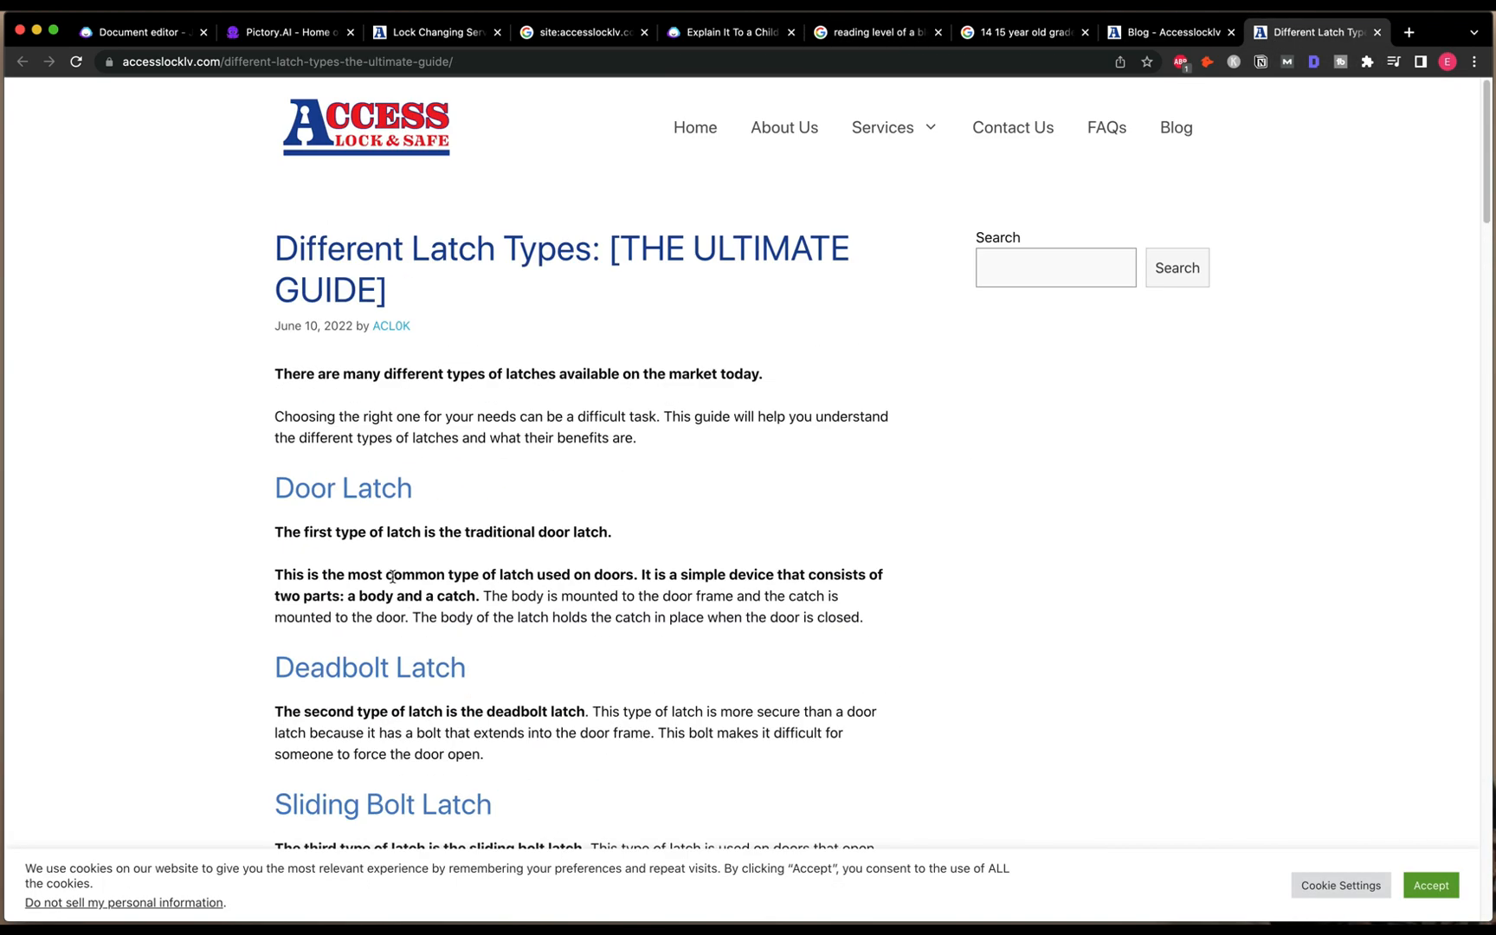
{"action": "left_click_drag", "start_coordinate": [275, 374], "coordinate": [800, 308]}
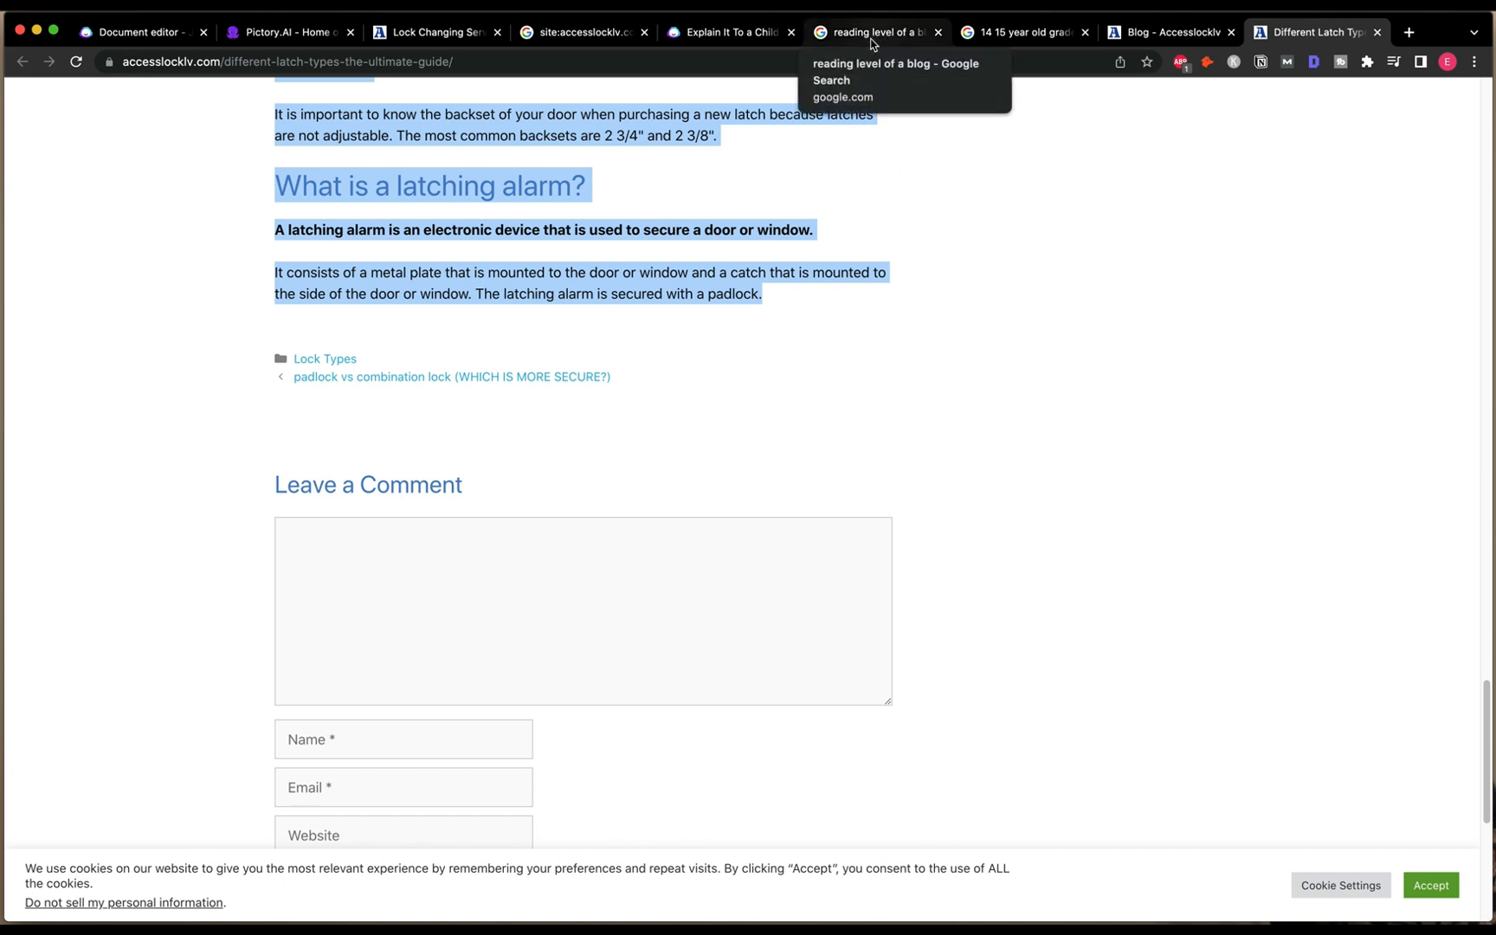
{"action": "left_click", "coordinate": [741, 35]}
{"action": "left_click", "coordinate": [506, 355]}
{"action": "type", "text": "There are many different types of latches available on the market today.  Choosing the right one for your needs can be a difficult task. This guide will help you understand the different types of latches and what their benefits are.  Door Latch The first type of latch is the traditional door latch.  This is the most common type of latch used on doors. It is a simple device that consists of two parts: a body and a catch. The body is mounted to the door frame and the catch is mounted to the door. The body of the latch holds the catch in place when the door is closed.  Deadbolt Latch The second type of latch is the deadbolt latch. This type of latch is more secure than a door latch because it has a bolt that extends into the door frame. This bolt makes it difficult for someone to force the do"}
Step: Generate three rephrased outputs from the pasted latch text
{"action": "left_click", "coordinate": [373, 744]}
{"action": "scroll", "coordinate": [481, 693], "scroll_direction": "down", "scroll_amount": 2}
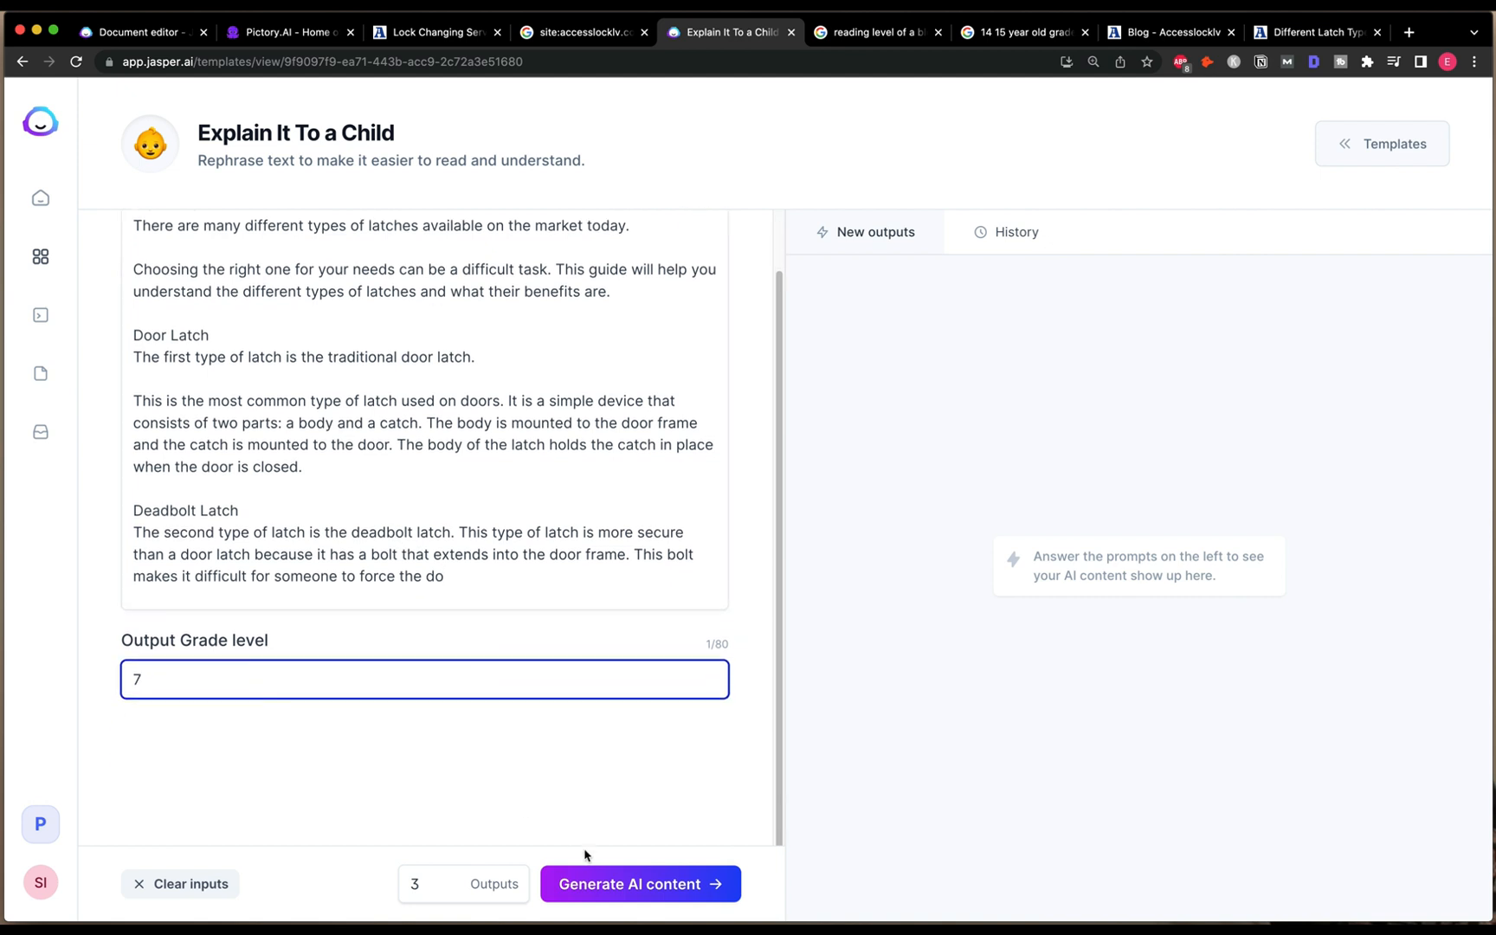
{"action": "left_click", "coordinate": [586, 881]}
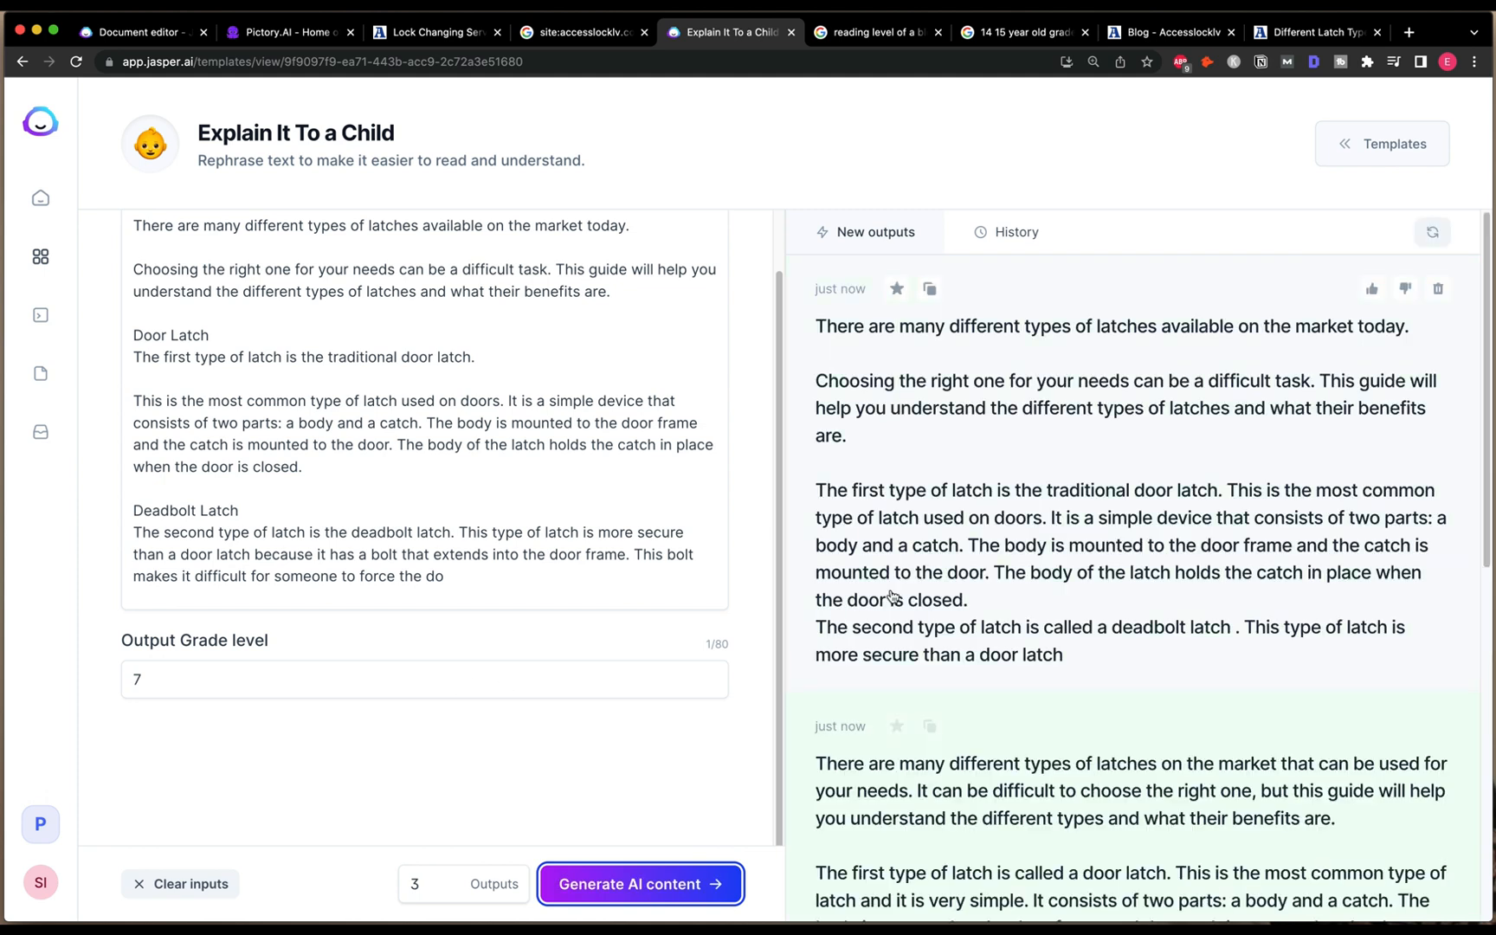
Step: Enlarge the page and examine the first generated output against the original input text
{"action": "scroll", "coordinate": [1004, 602], "scroll_direction": "down", "scroll_amount": 1}
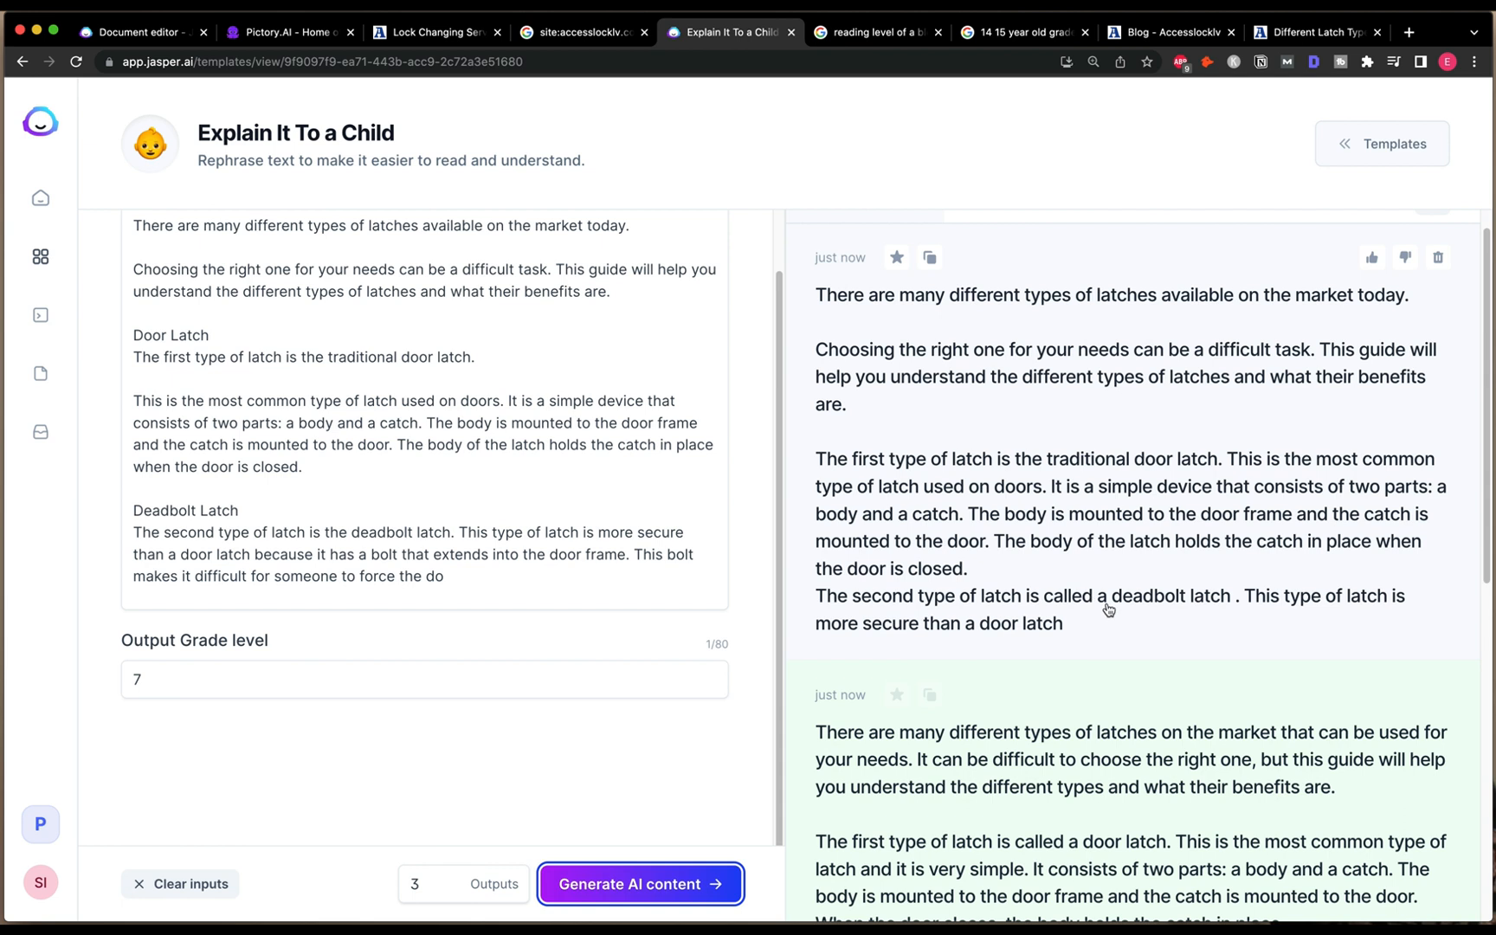
{"action": "scroll", "coordinate": [1147, 519], "scroll_direction": "down", "scroll_amount": 3}
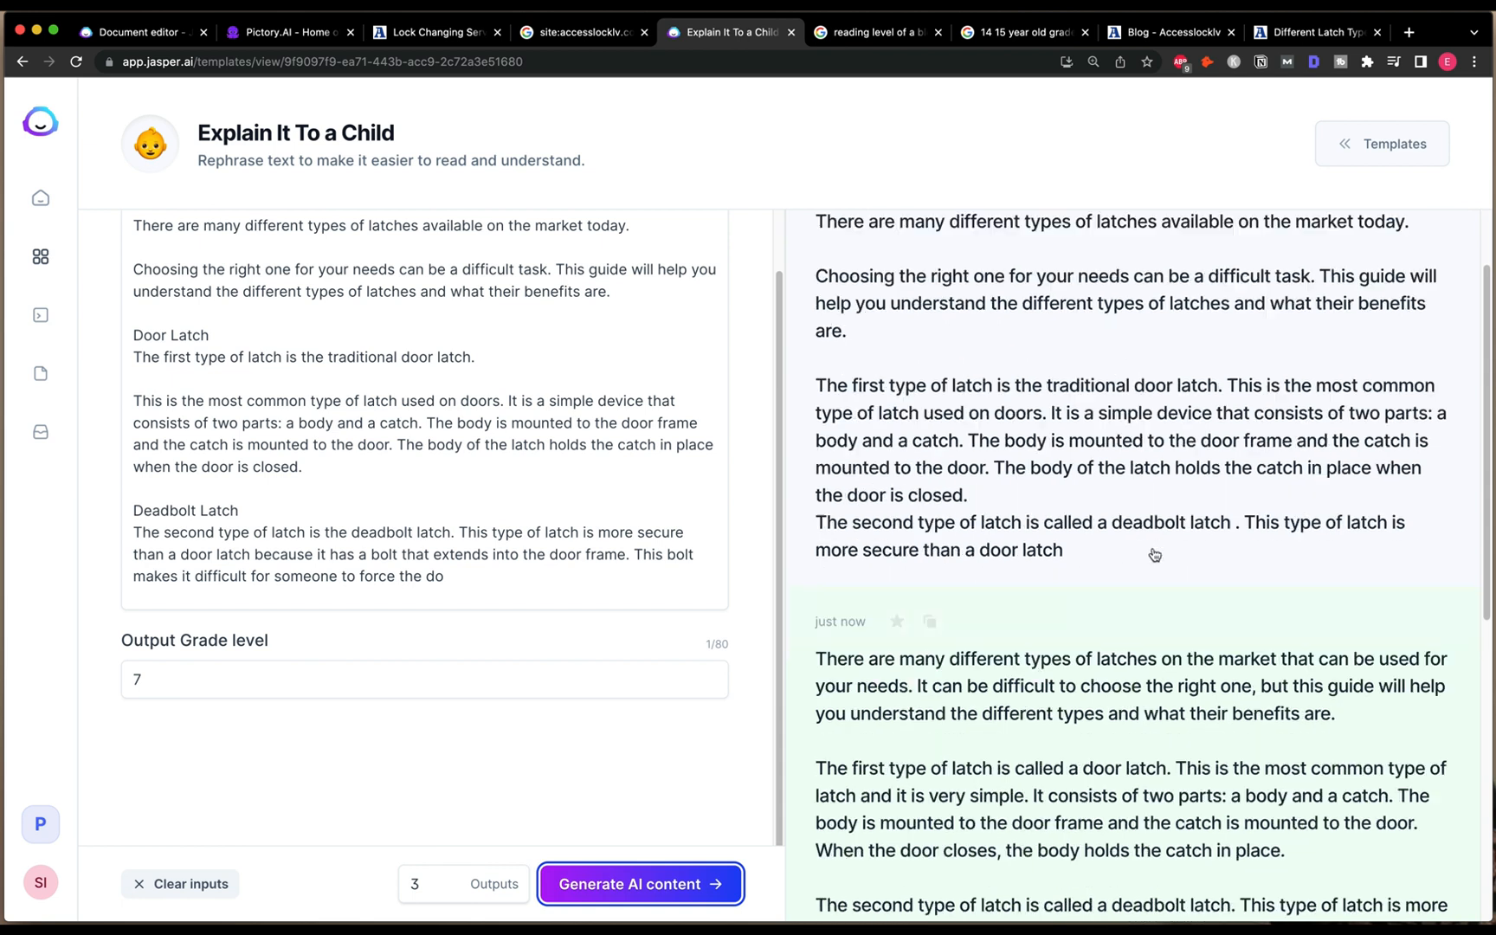
{"action": "key", "text": "super+equal"}
{"action": "key", "text": "super+equal"}
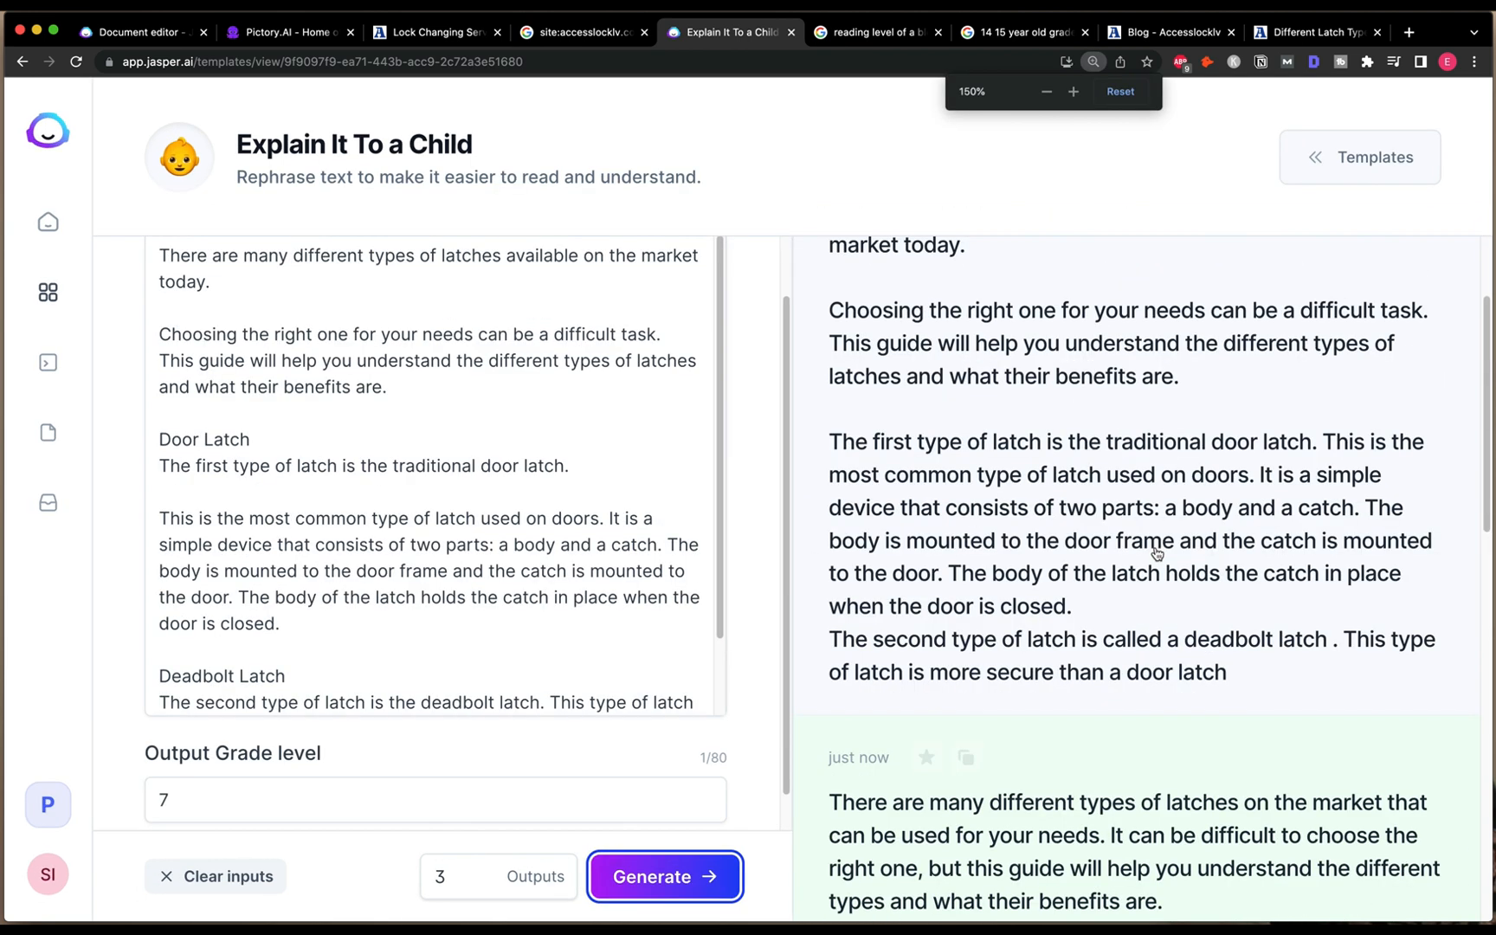
{"action": "key", "text": "super+minus"}
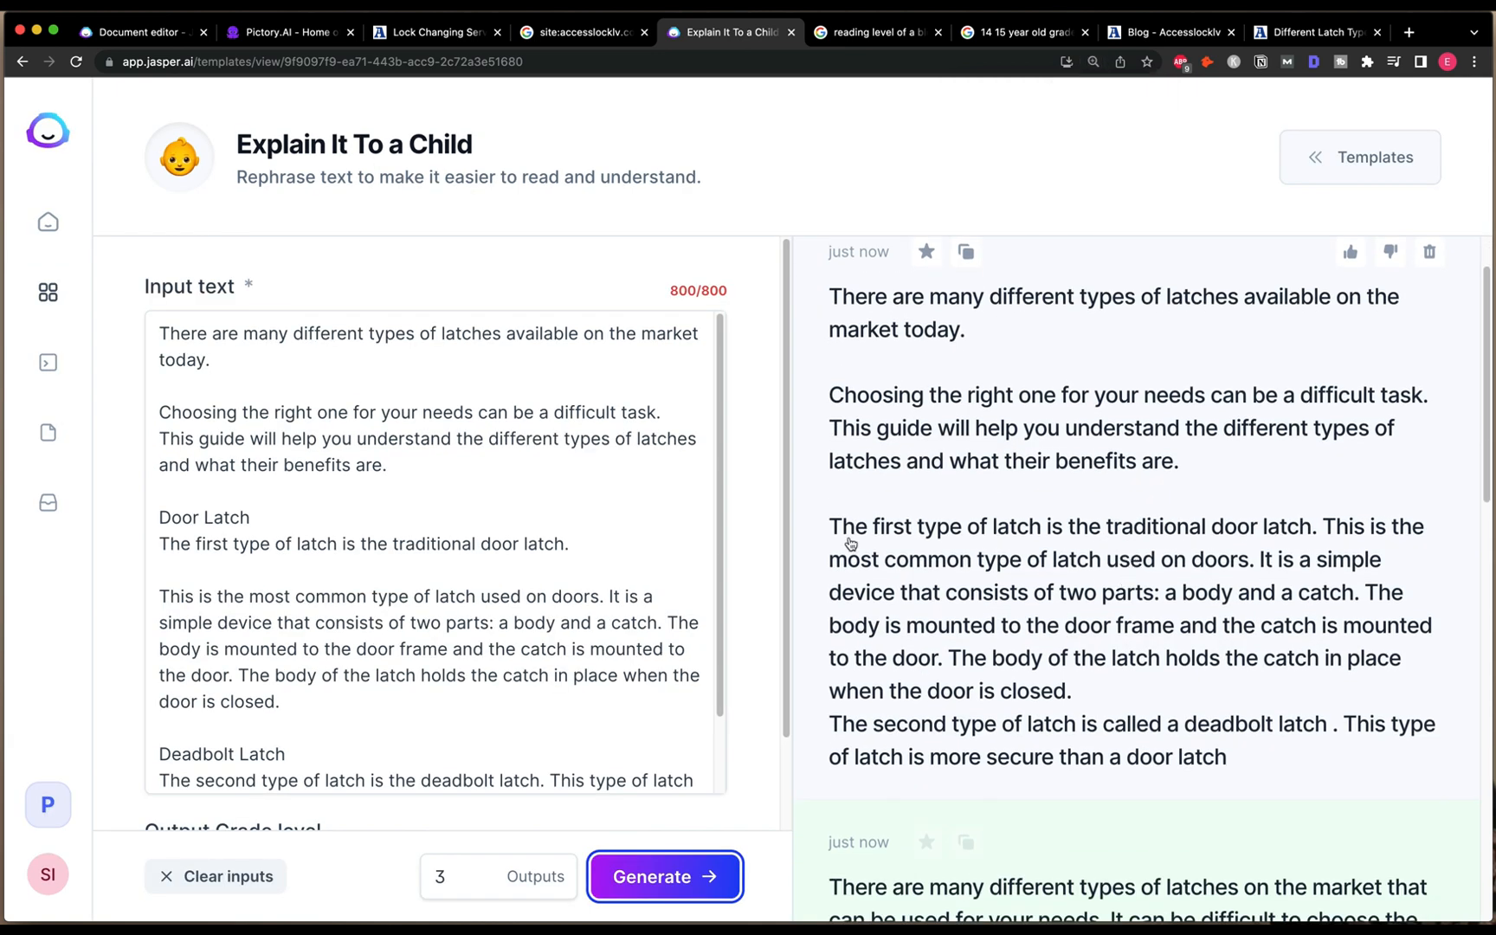
{"action": "scroll", "coordinate": [866, 511], "scroll_direction": "up", "scroll_amount": 1}
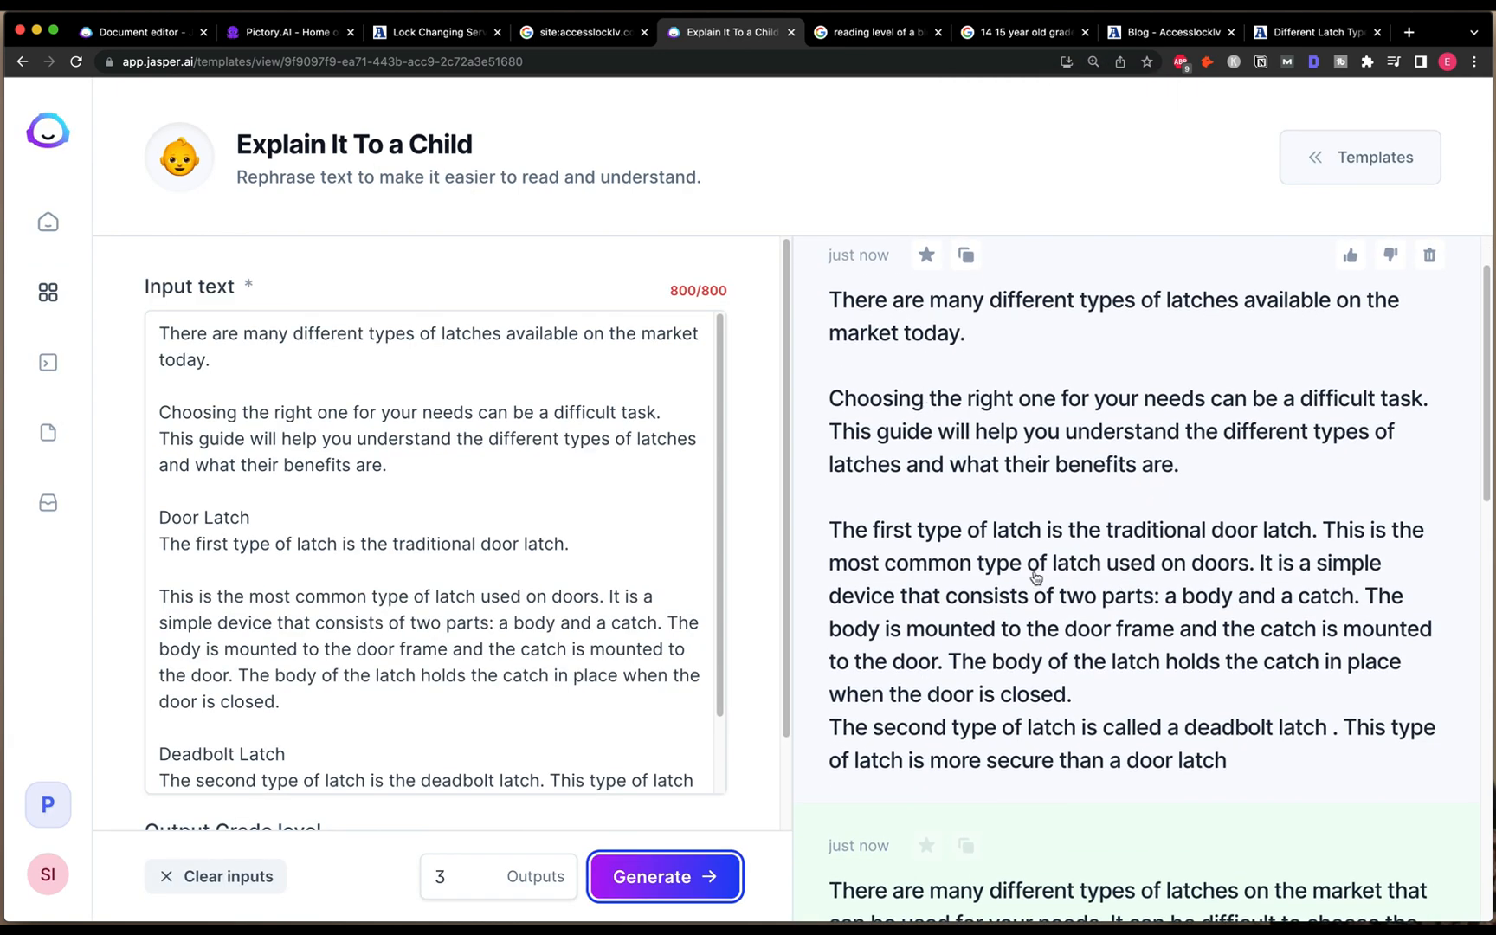
{"action": "scroll", "coordinate": [1017, 507], "scroll_direction": "down", "scroll_amount": 1}
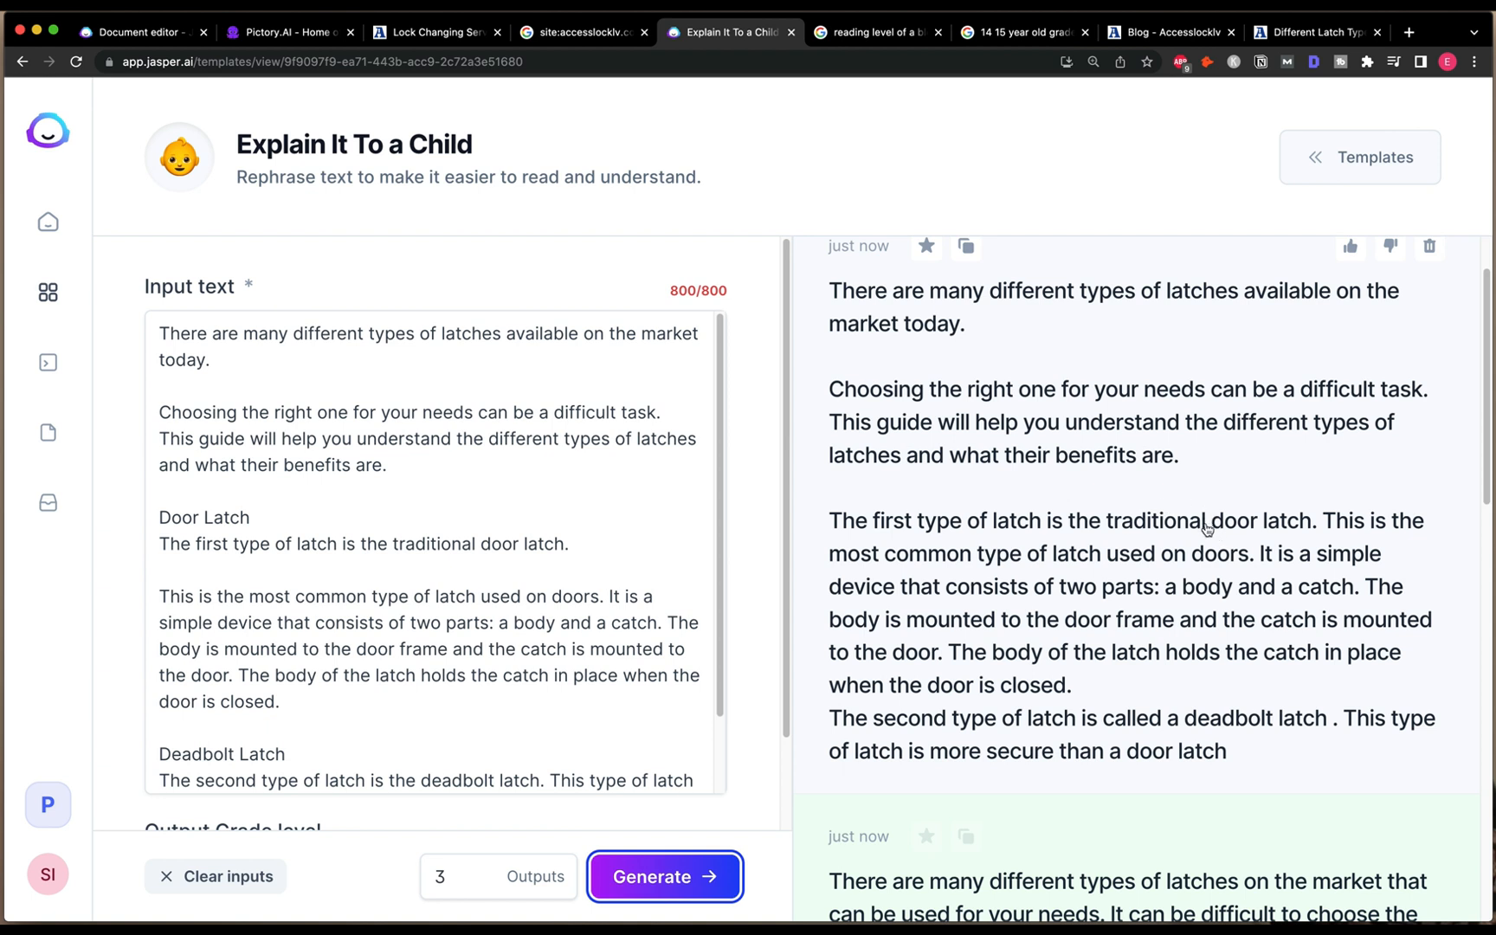
{"action": "scroll", "coordinate": [1208, 530], "scroll_direction": "down", "scroll_amount": 3}
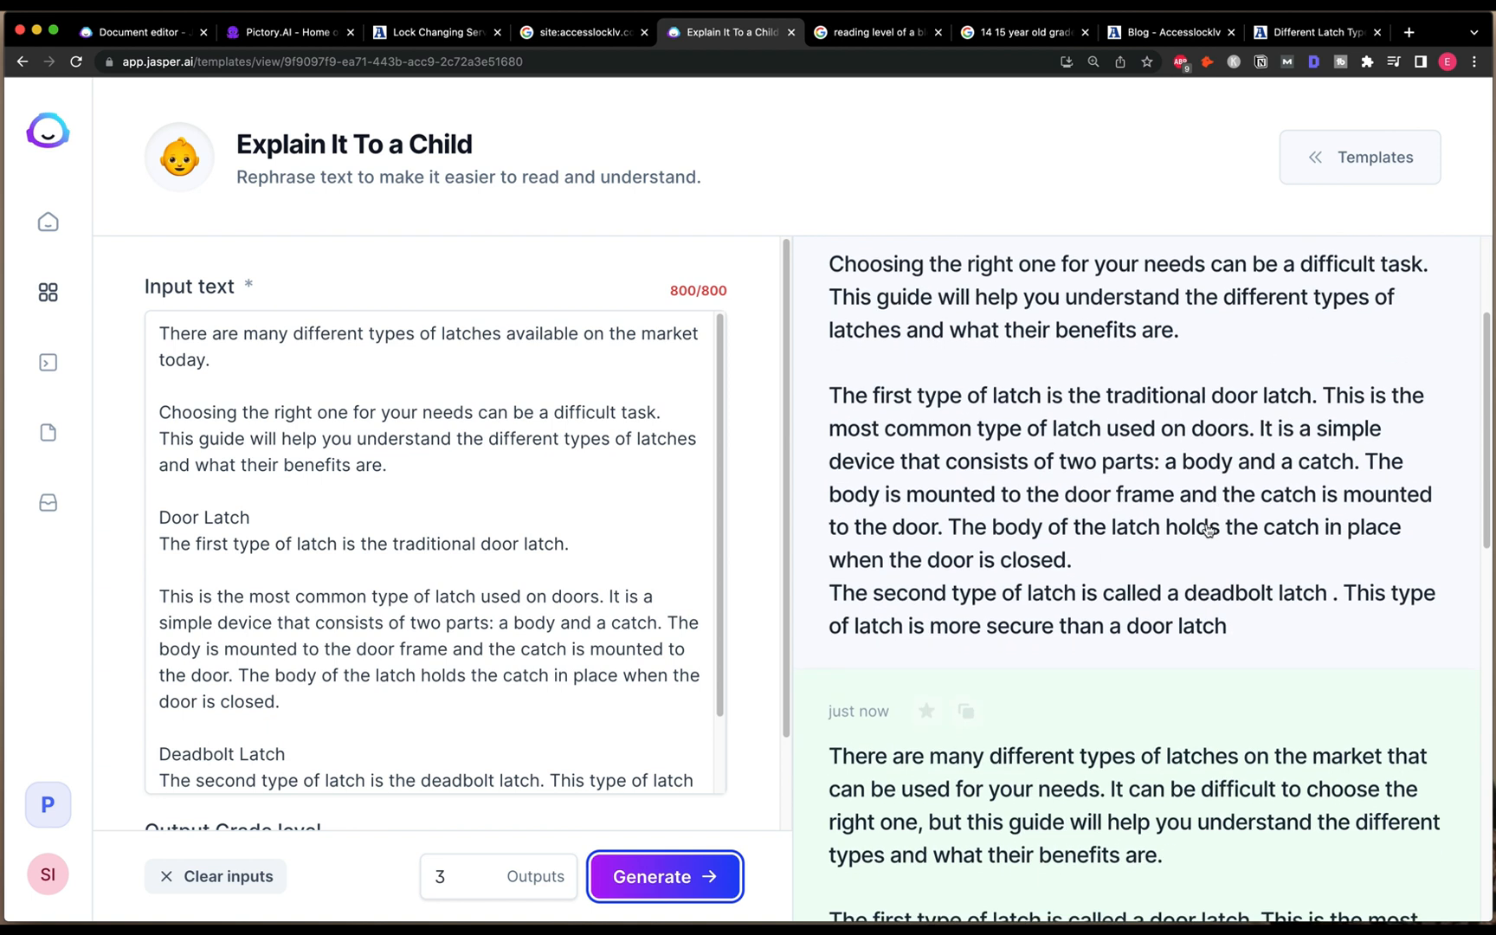
Step: Open the first generated output, copy its text up to the "deadbolt latch" sentence, and close it
{"action": "left_click", "coordinate": [1200, 522]}
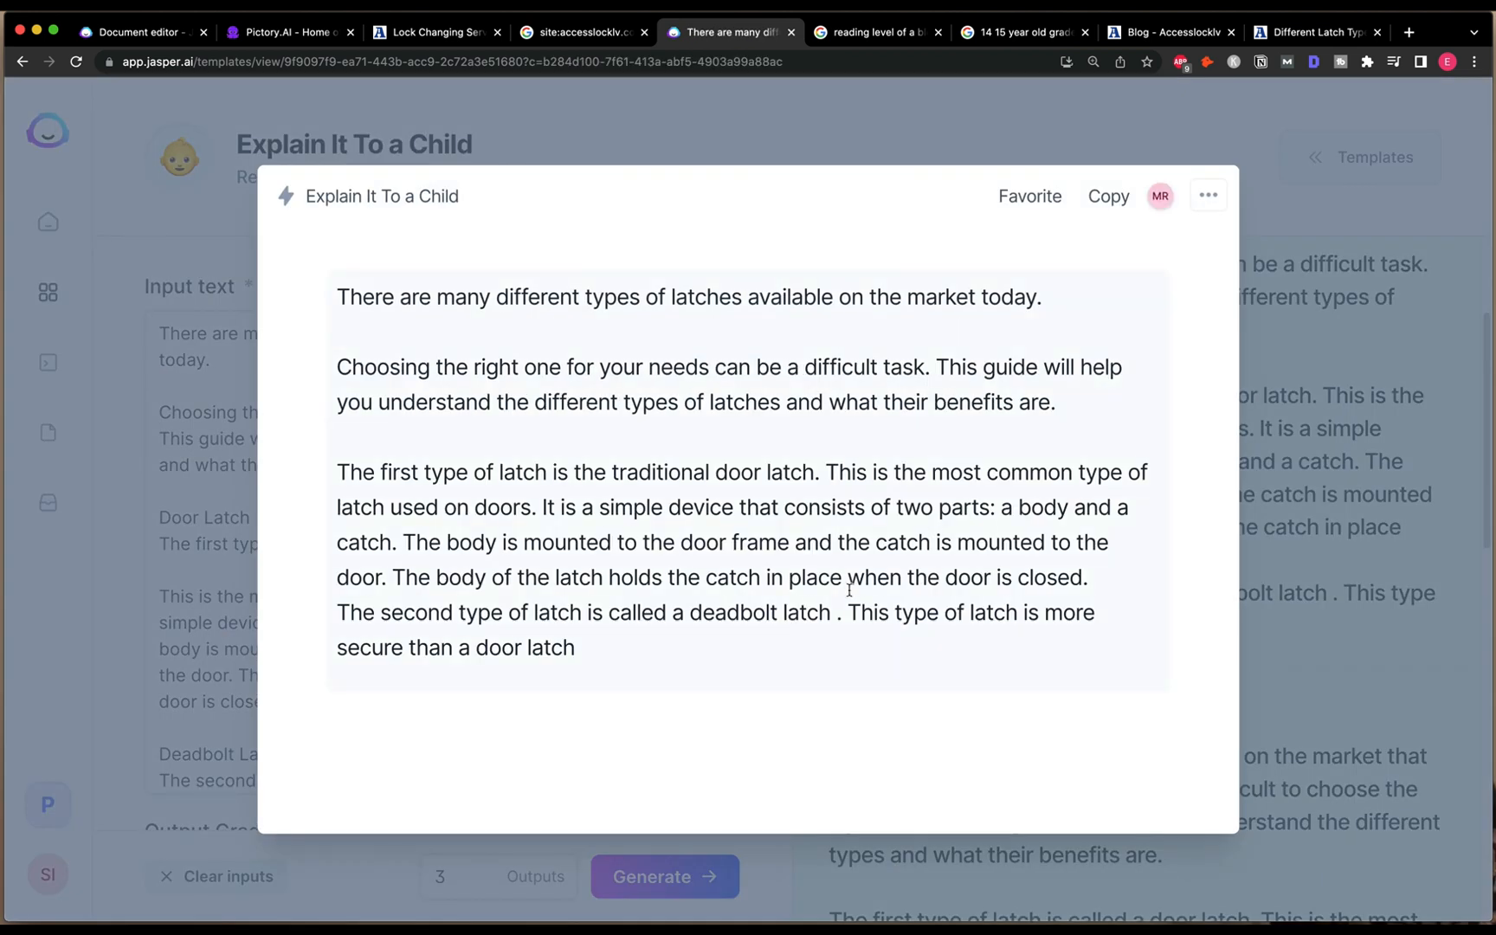
{"action": "left_click_drag", "start_coordinate": [604, 655], "coordinate": [318, 286]}
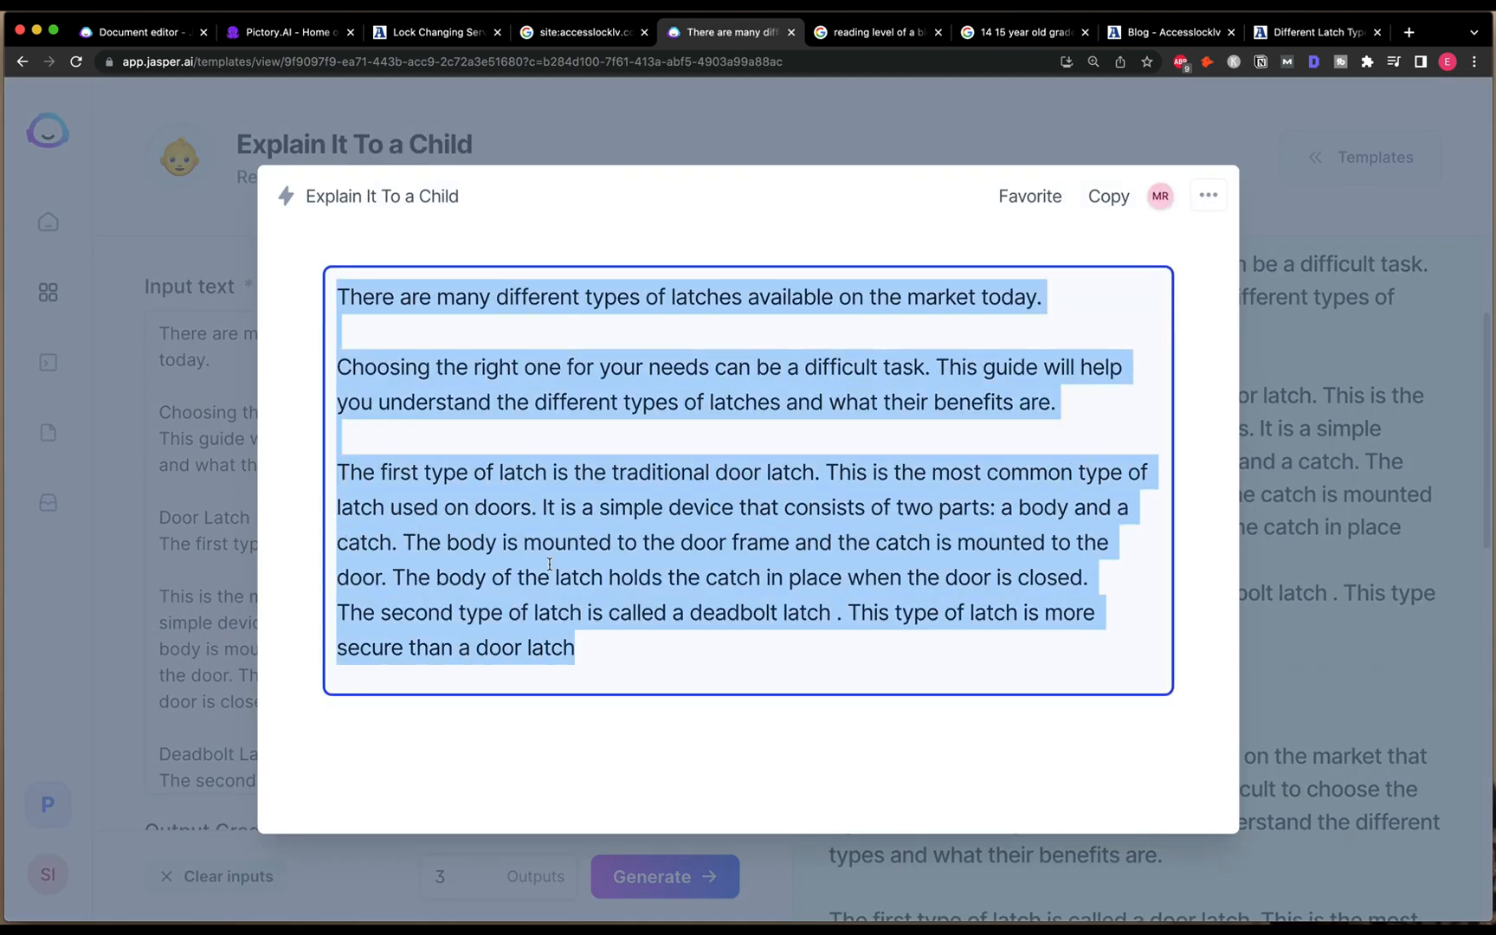
{"action": "left_click", "coordinate": [770, 677]}
{"action": "left_click_drag", "start_coordinate": [851, 618], "coordinate": [297, 288]}
{"action": "key", "text": "super+c"}
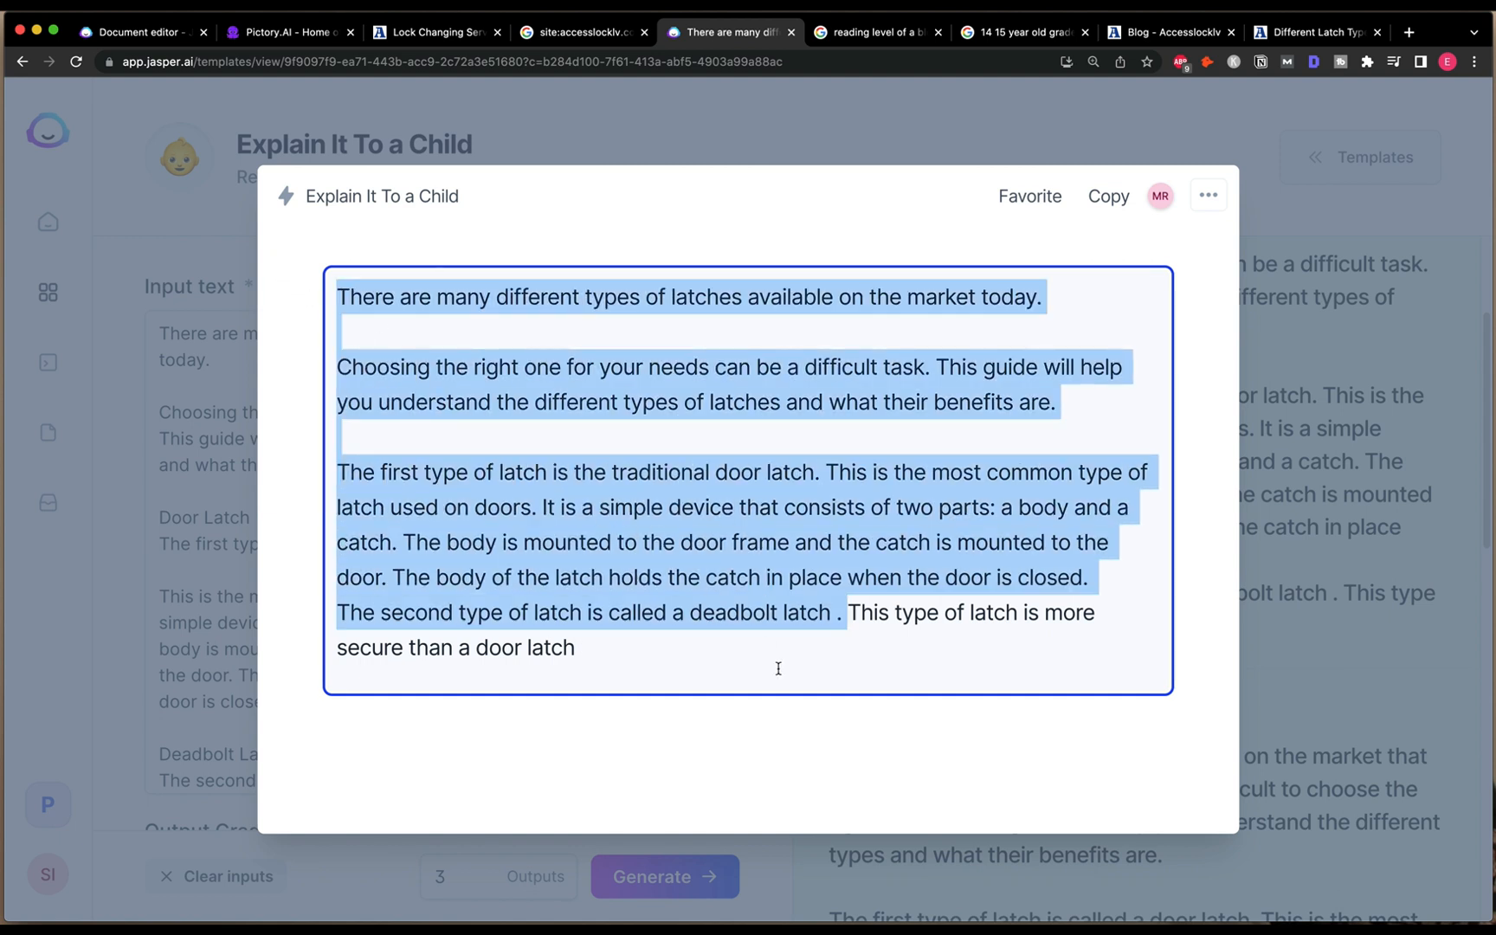
{"action": "left_click", "coordinate": [1331, 693]}
Step: Compare the second and third generated outputs with the door latch and deadbolt latch passages of the input text
{"action": "scroll", "coordinate": [1296, 707], "scroll_direction": "down", "scroll_amount": 5}
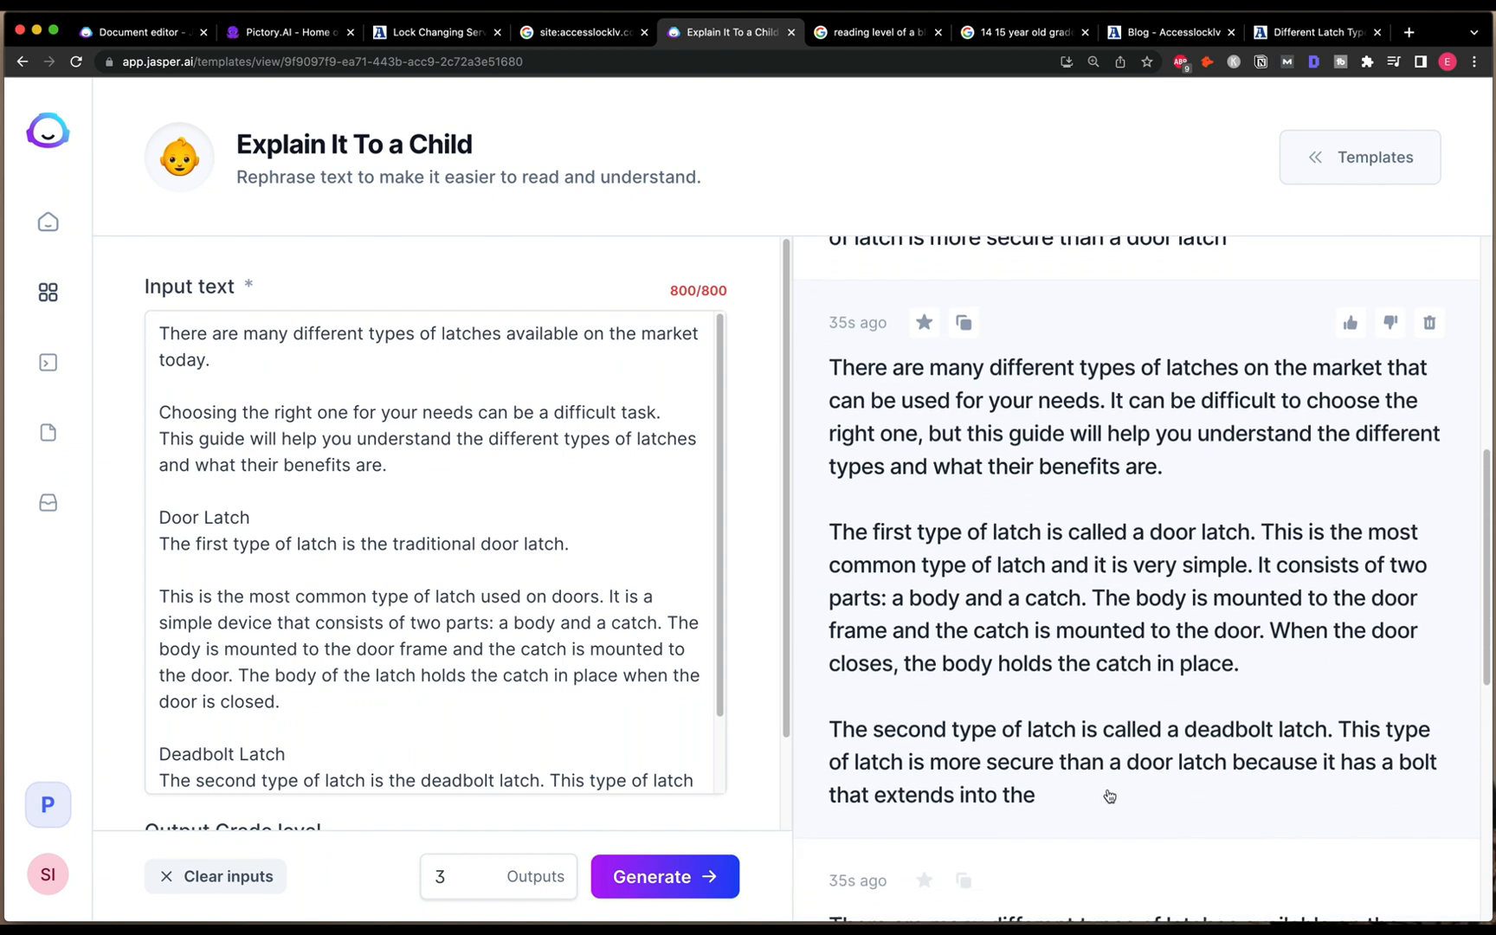
{"action": "scroll", "coordinate": [1104, 668], "scroll_direction": "down", "scroll_amount": 4}
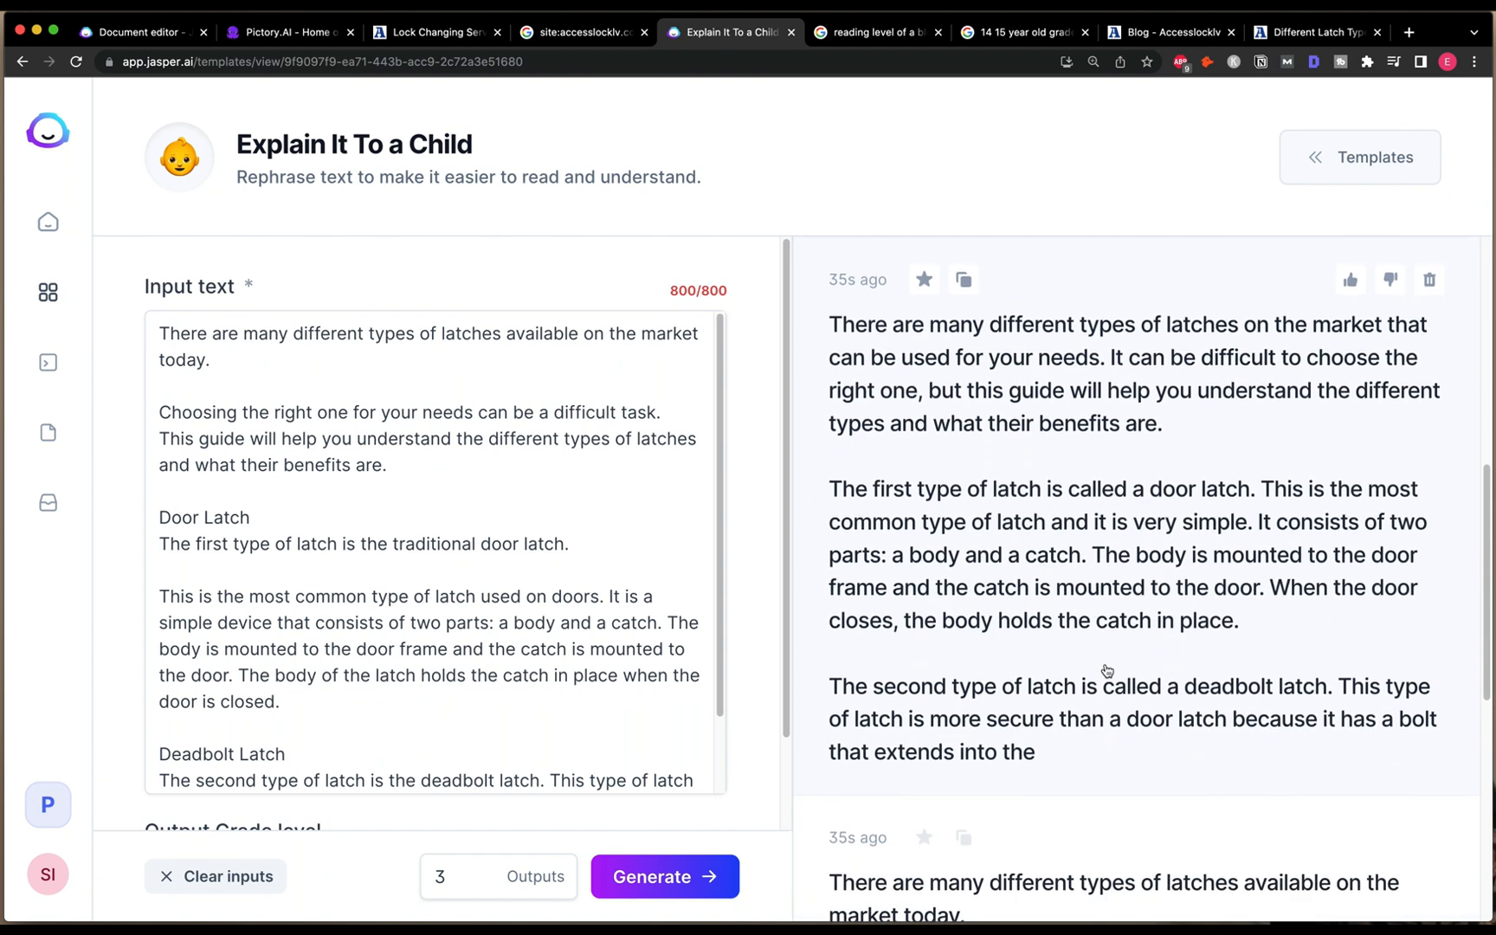
{"action": "scroll", "coordinate": [1107, 670], "scroll_direction": "down", "scroll_amount": 7}
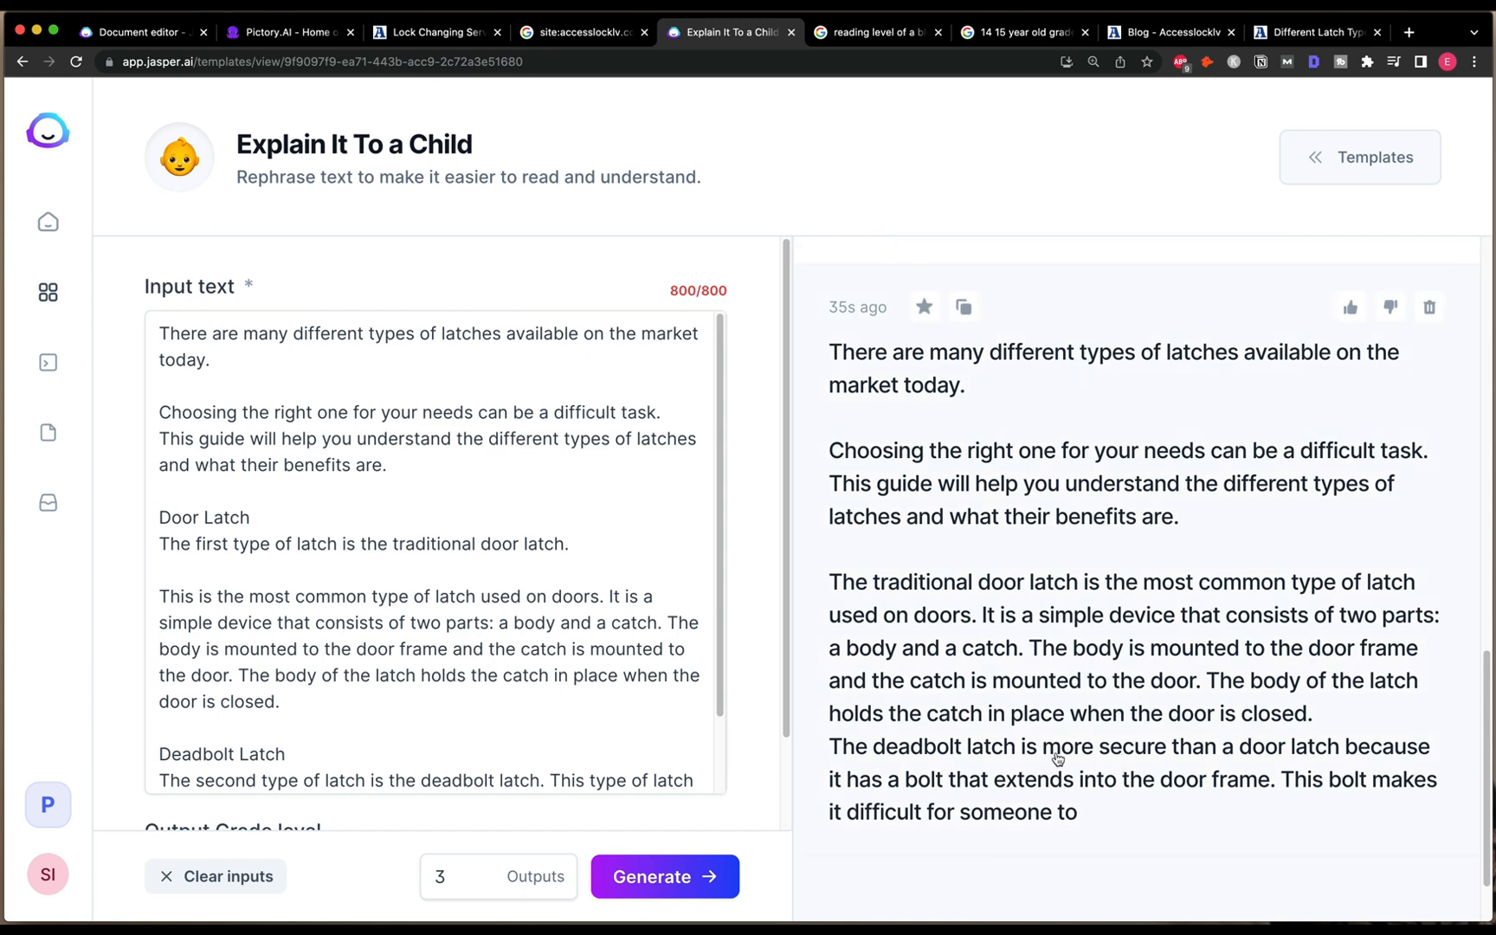
{"action": "scroll", "coordinate": [497, 650], "scroll_direction": "down", "scroll_amount": 2}
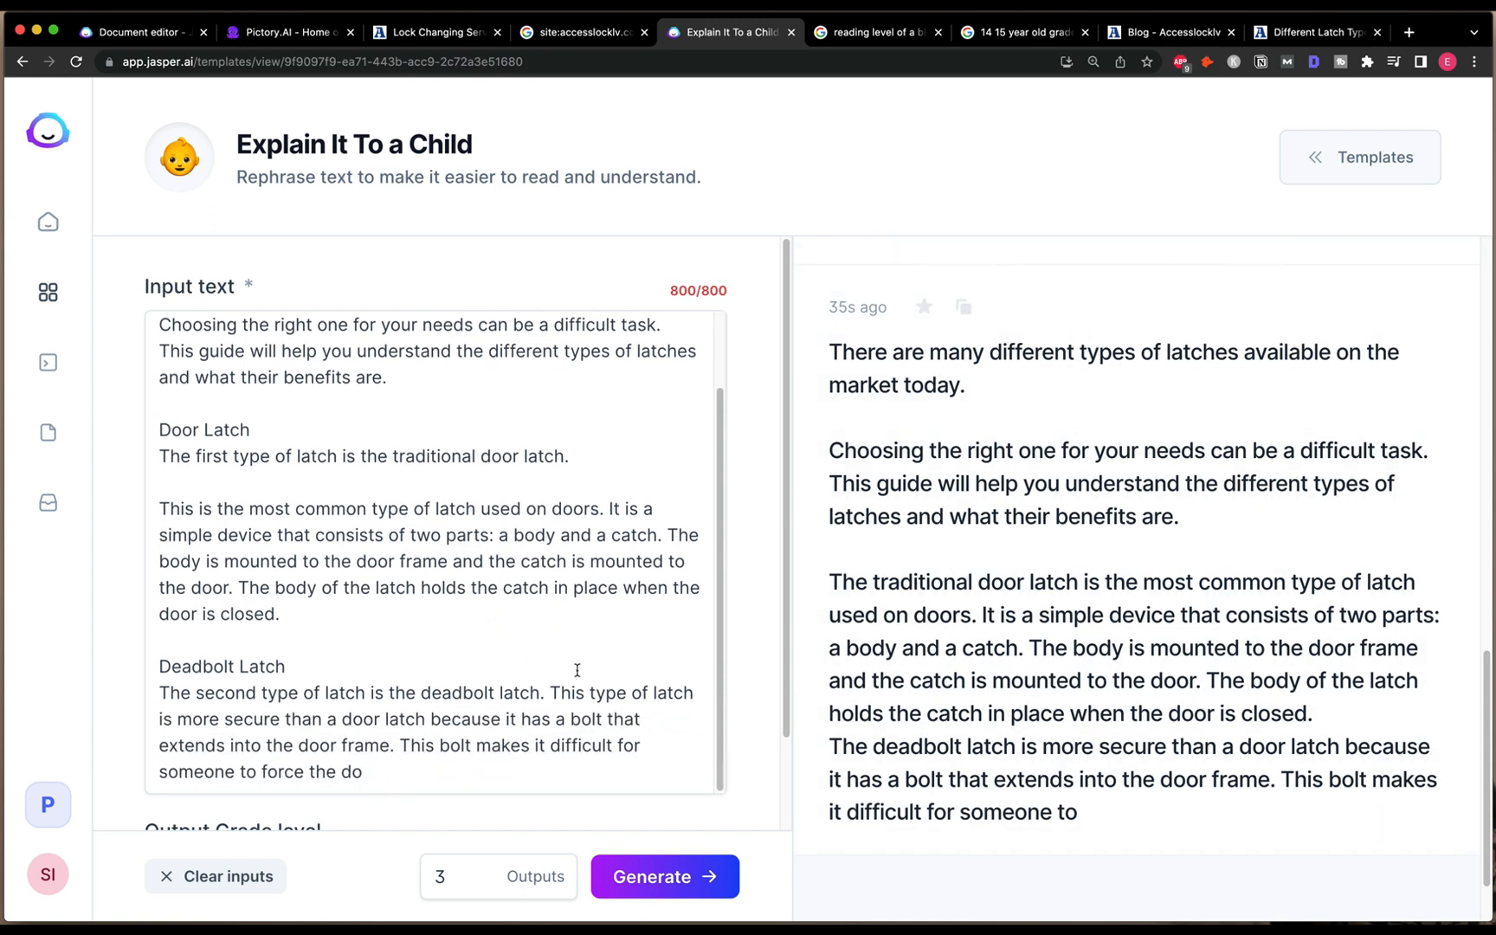
{"action": "left_click_drag", "start_coordinate": [225, 563], "coordinate": [474, 598]}
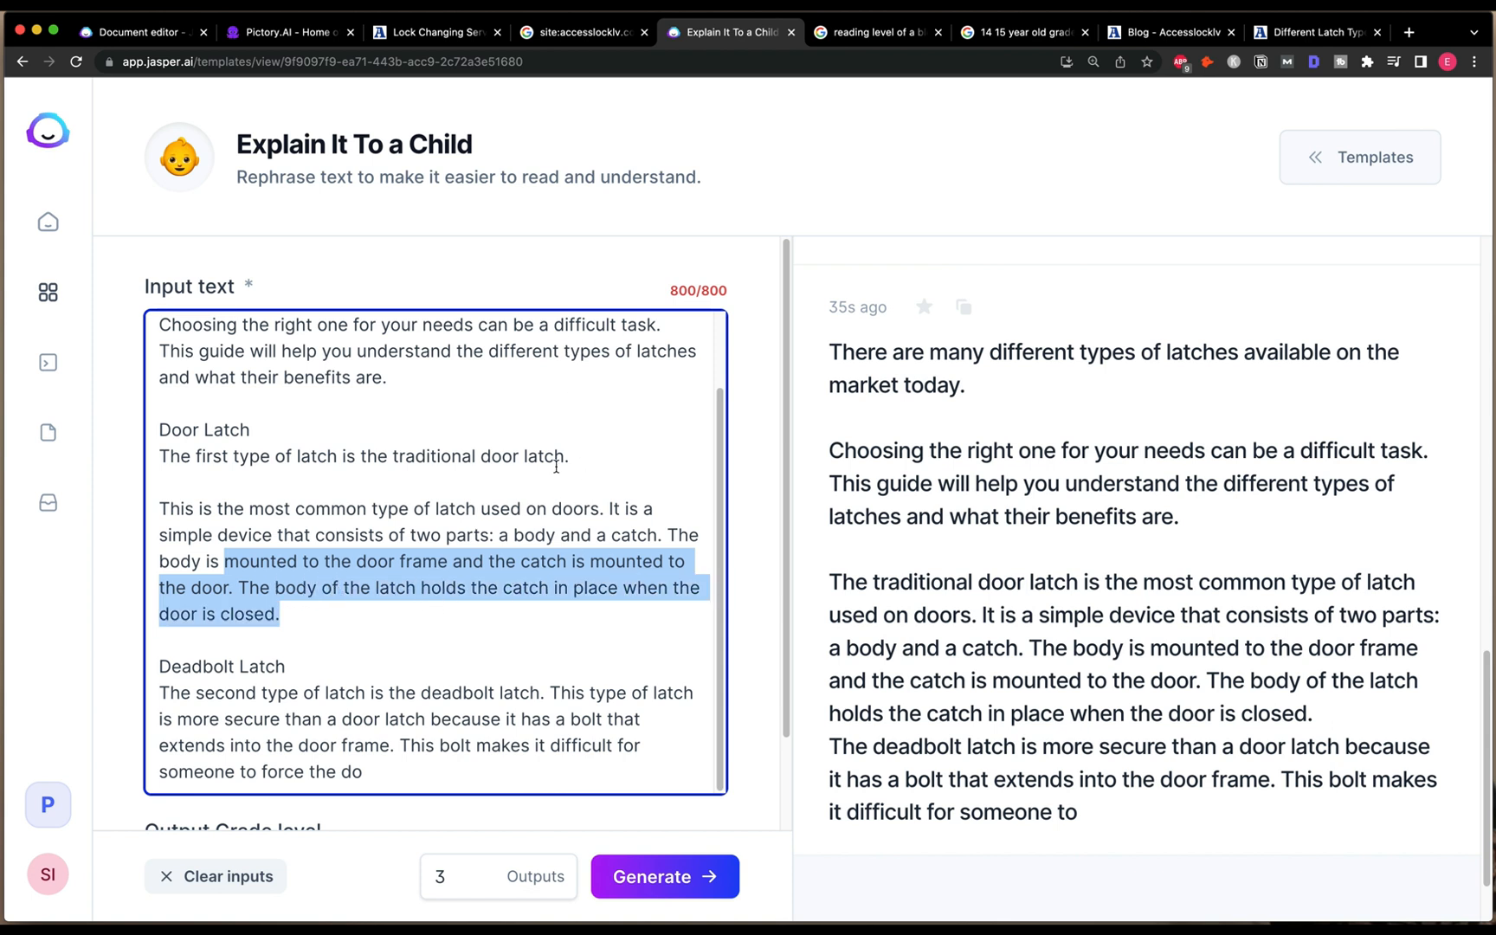
Step: Switch to Pictory, start a new Script to Video project, paste the copied latch text as the script, and proceed to the storyboard
{"action": "left_click", "coordinate": [277, 35]}
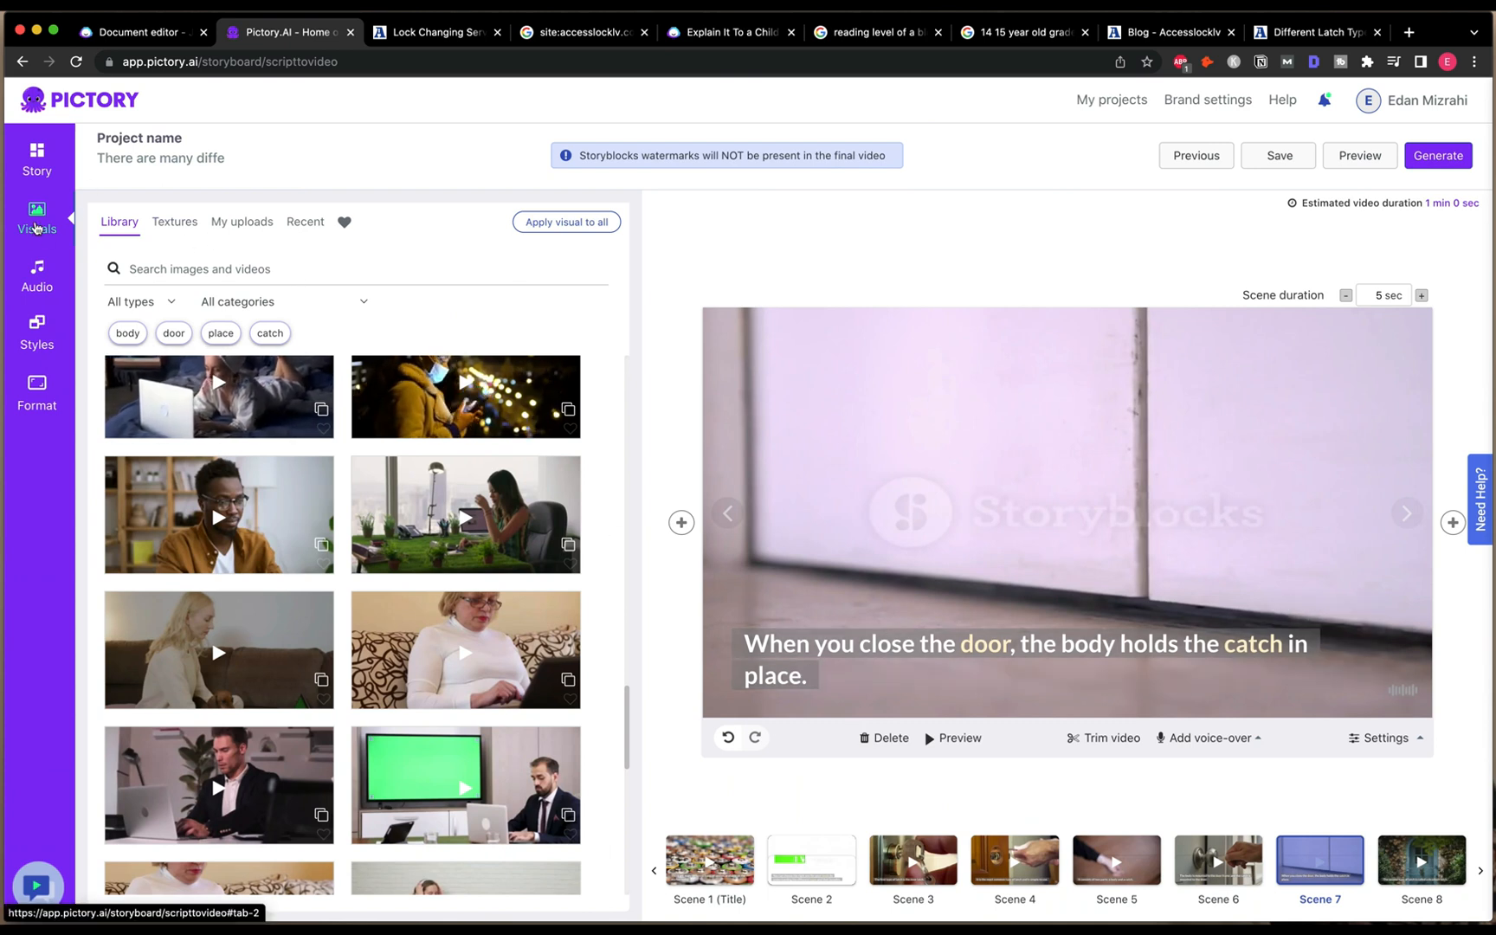
{"action": "left_click", "coordinate": [67, 112]}
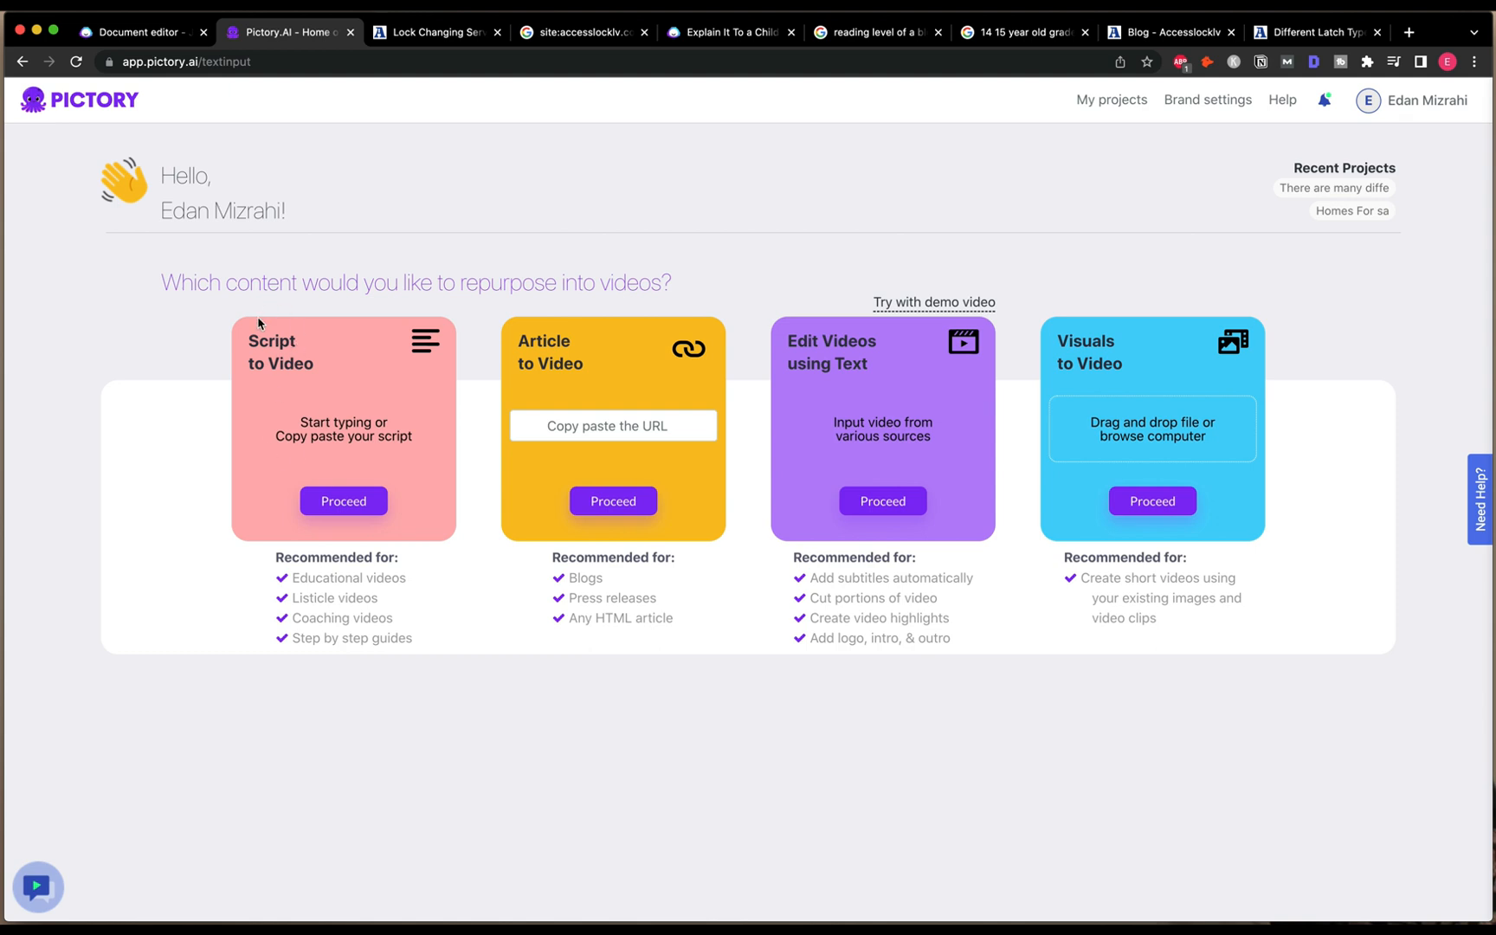
{"action": "left_click", "coordinate": [326, 501]}
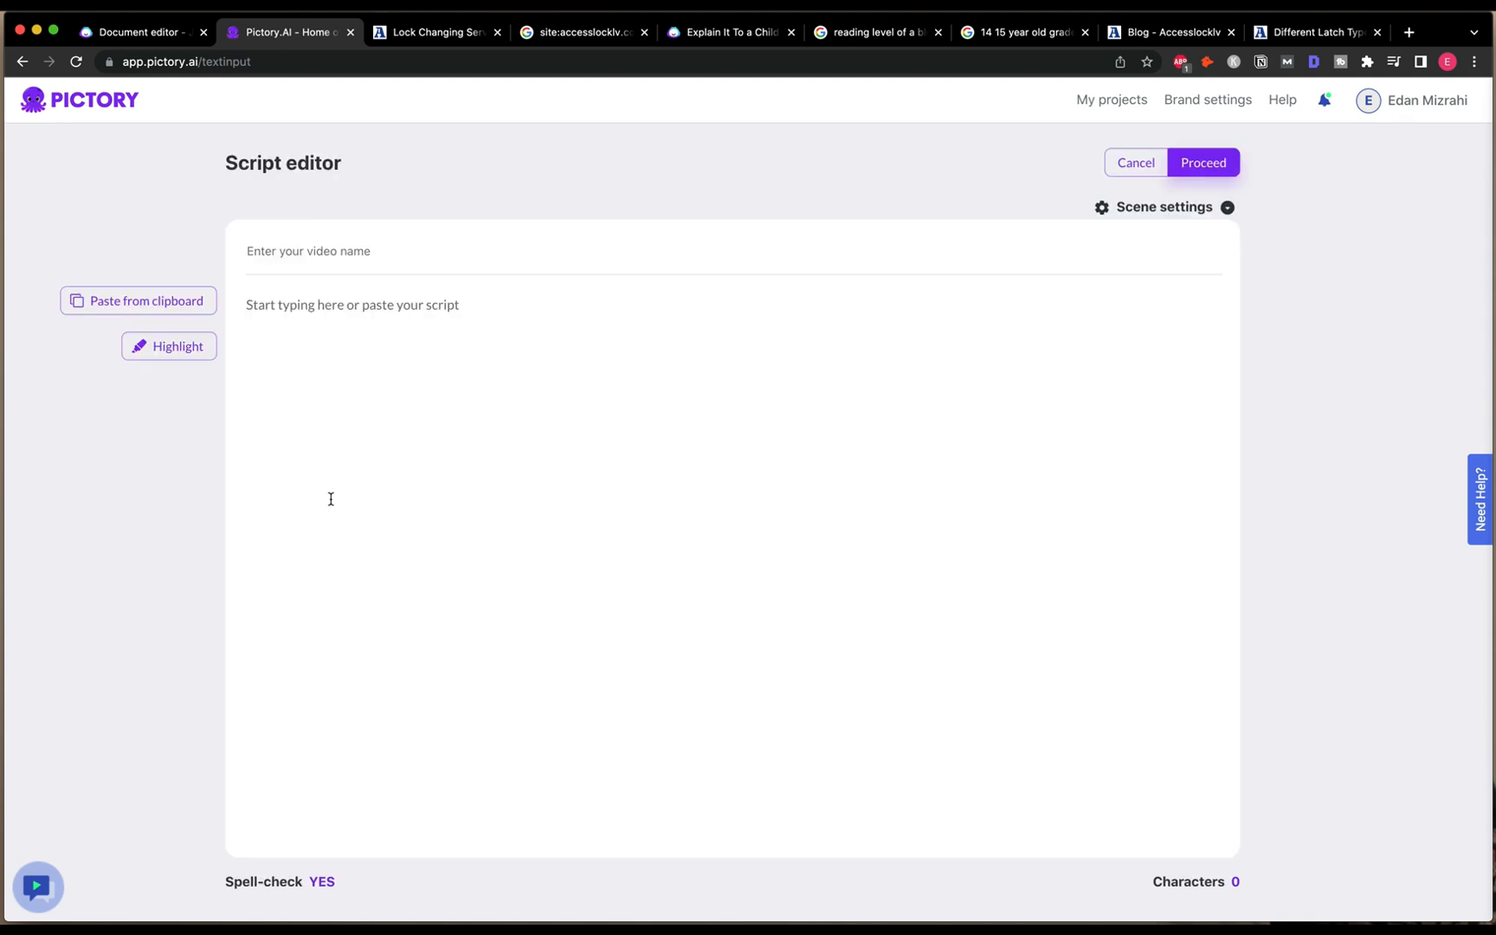
{"action": "left_click", "coordinate": [412, 395]}
{"action": "key", "text": "super+v"}
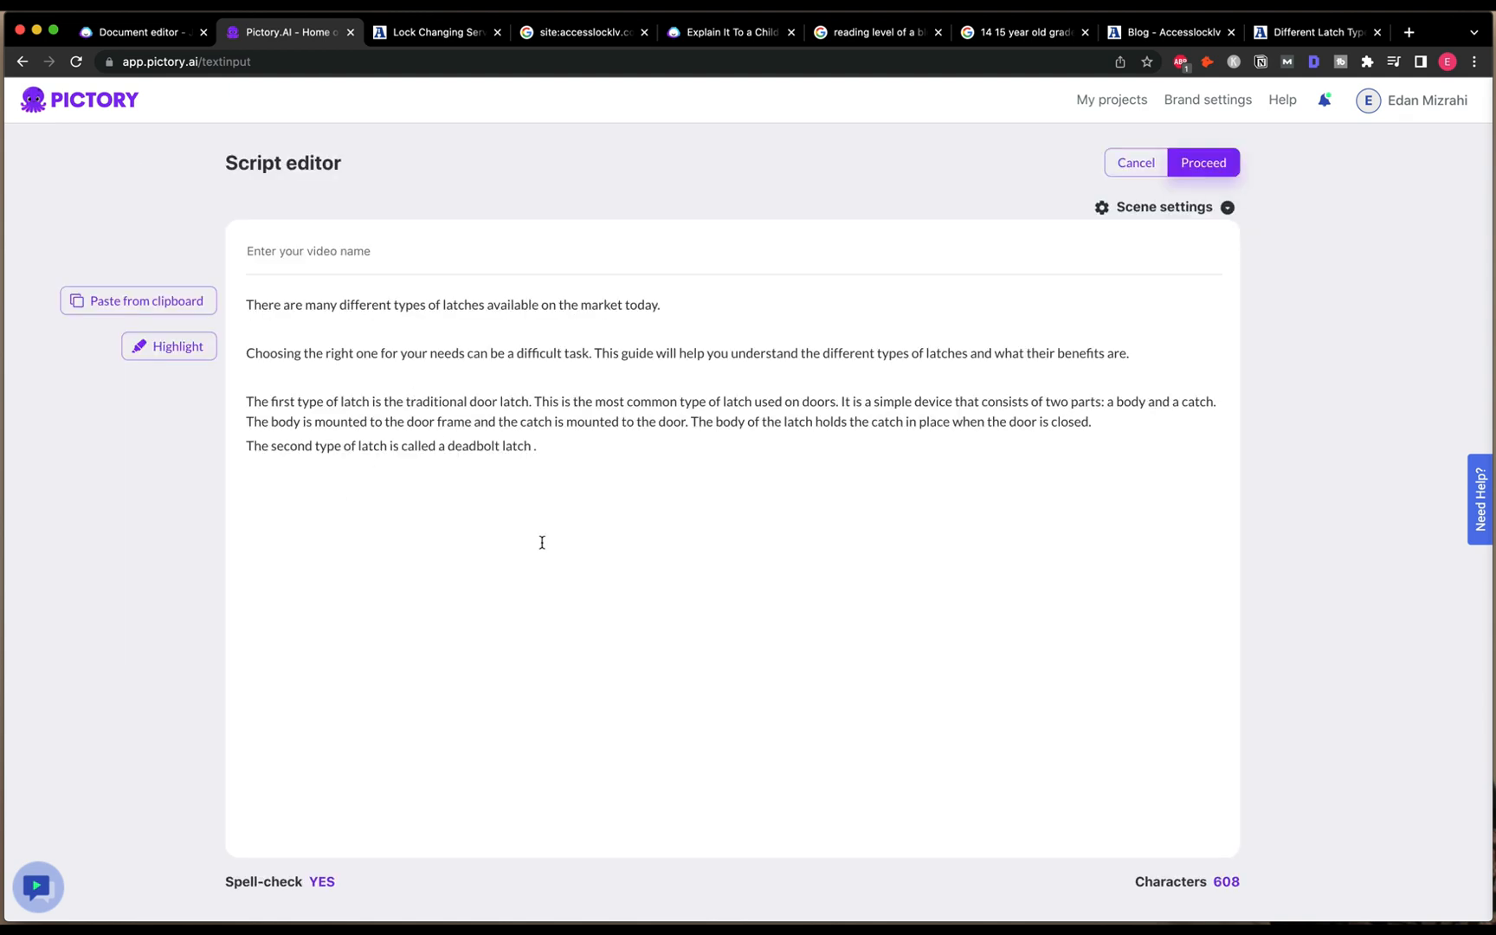
{"action": "left_click", "coordinate": [1197, 164]}
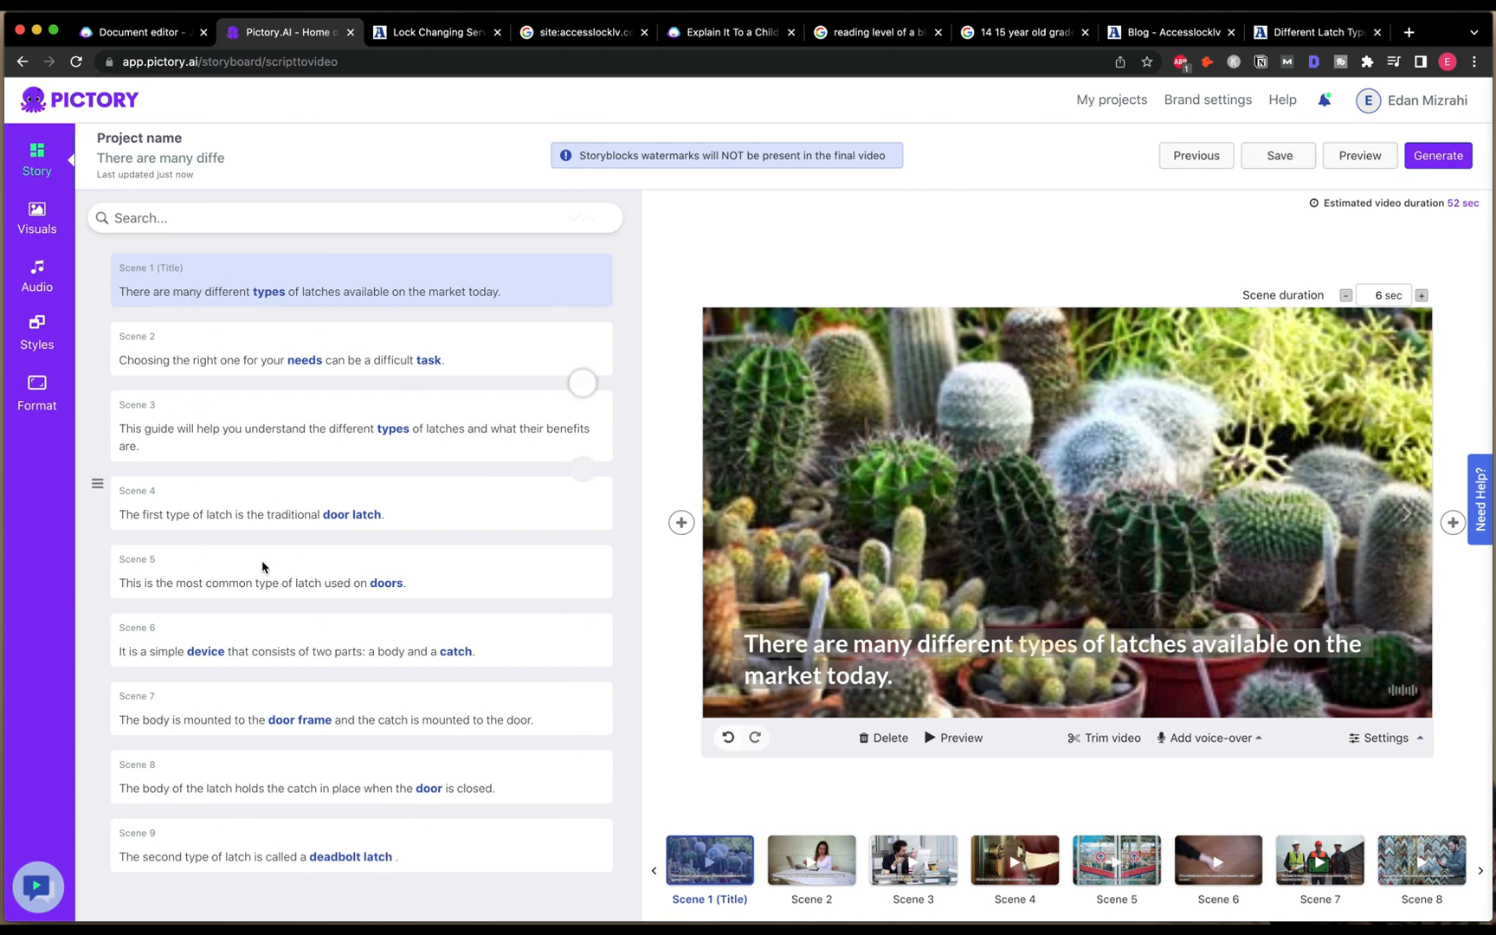
Step: Browse the library visuals suggested for the title scene, and play a preview of the full latch video before closing it
{"action": "mouse_move", "coordinate": [927, 671]}
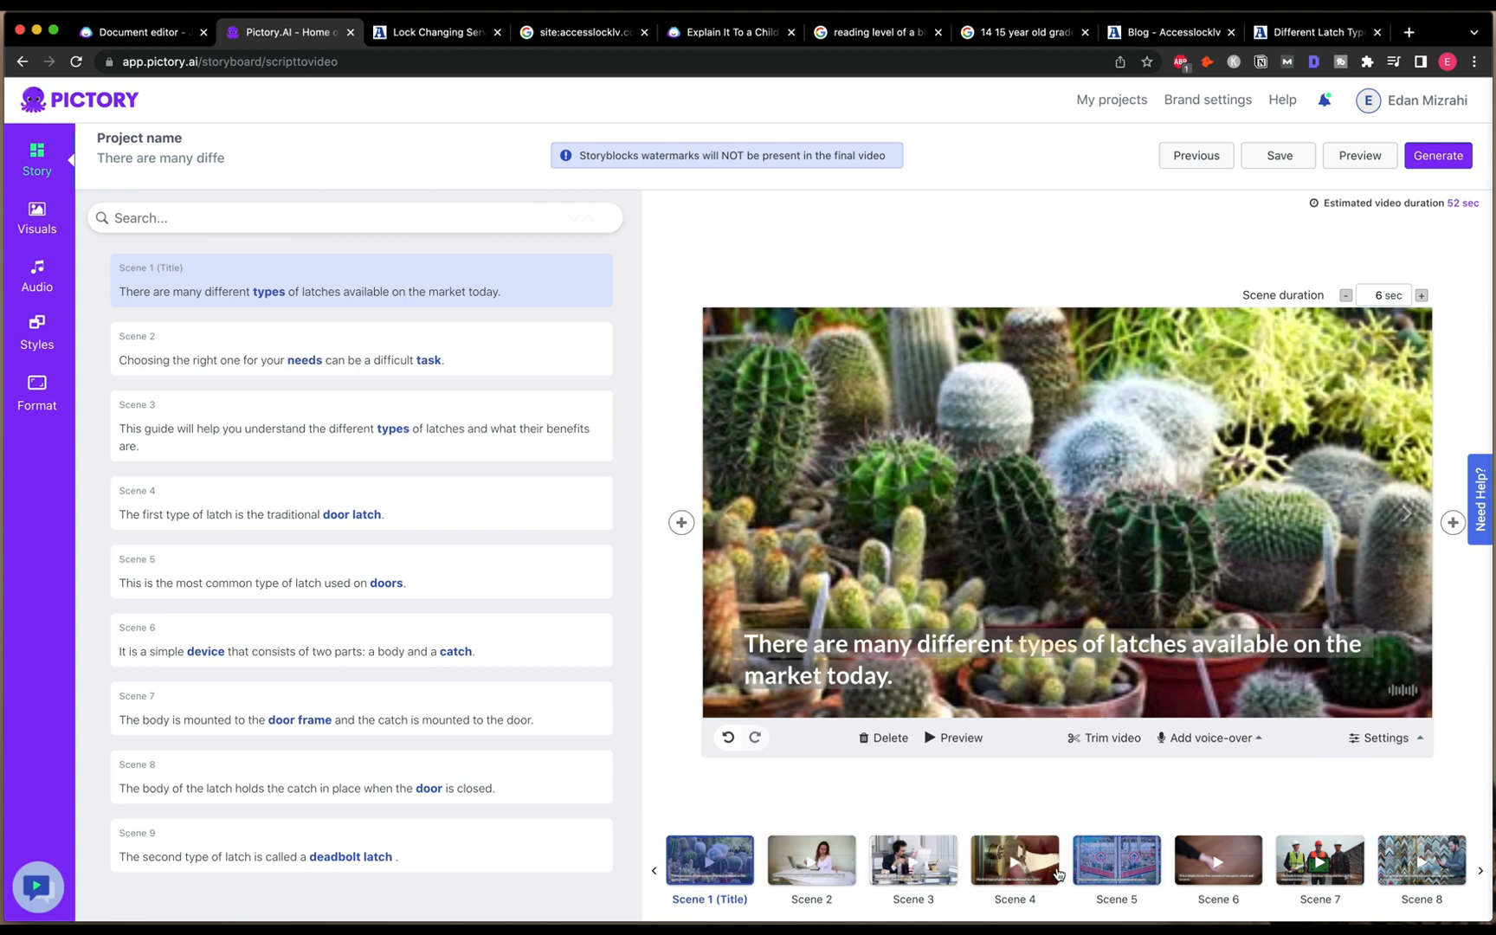
{"action": "left_click", "coordinate": [35, 208]}
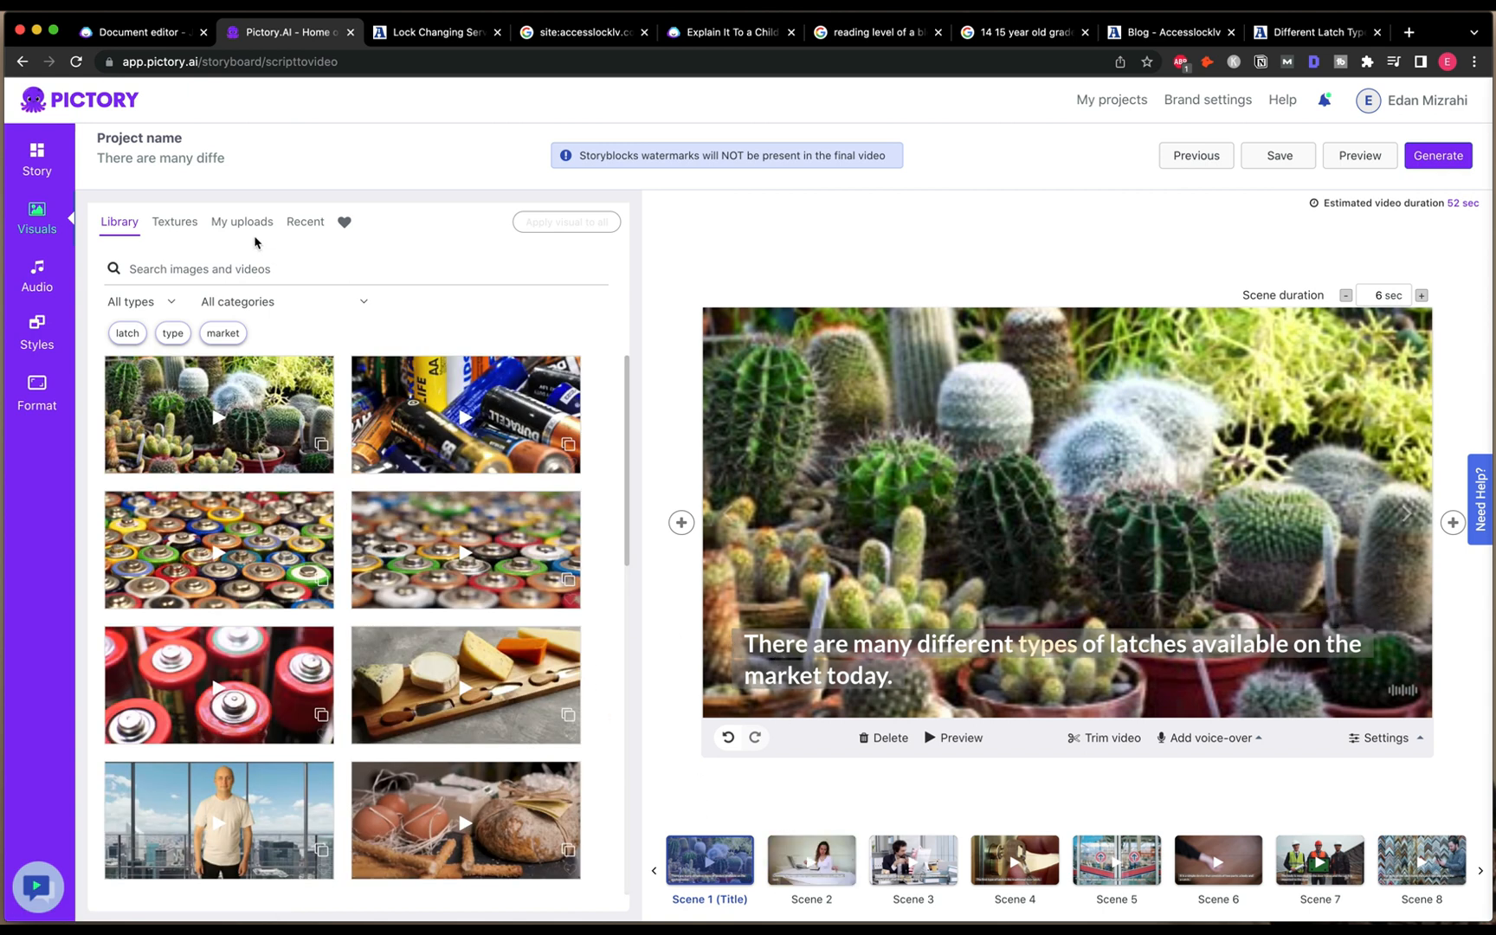
{"action": "scroll", "coordinate": [256, 517], "scroll_direction": "down", "scroll_amount": 2}
{"action": "scroll", "coordinate": [255, 517], "scroll_direction": "down", "scroll_amount": 10}
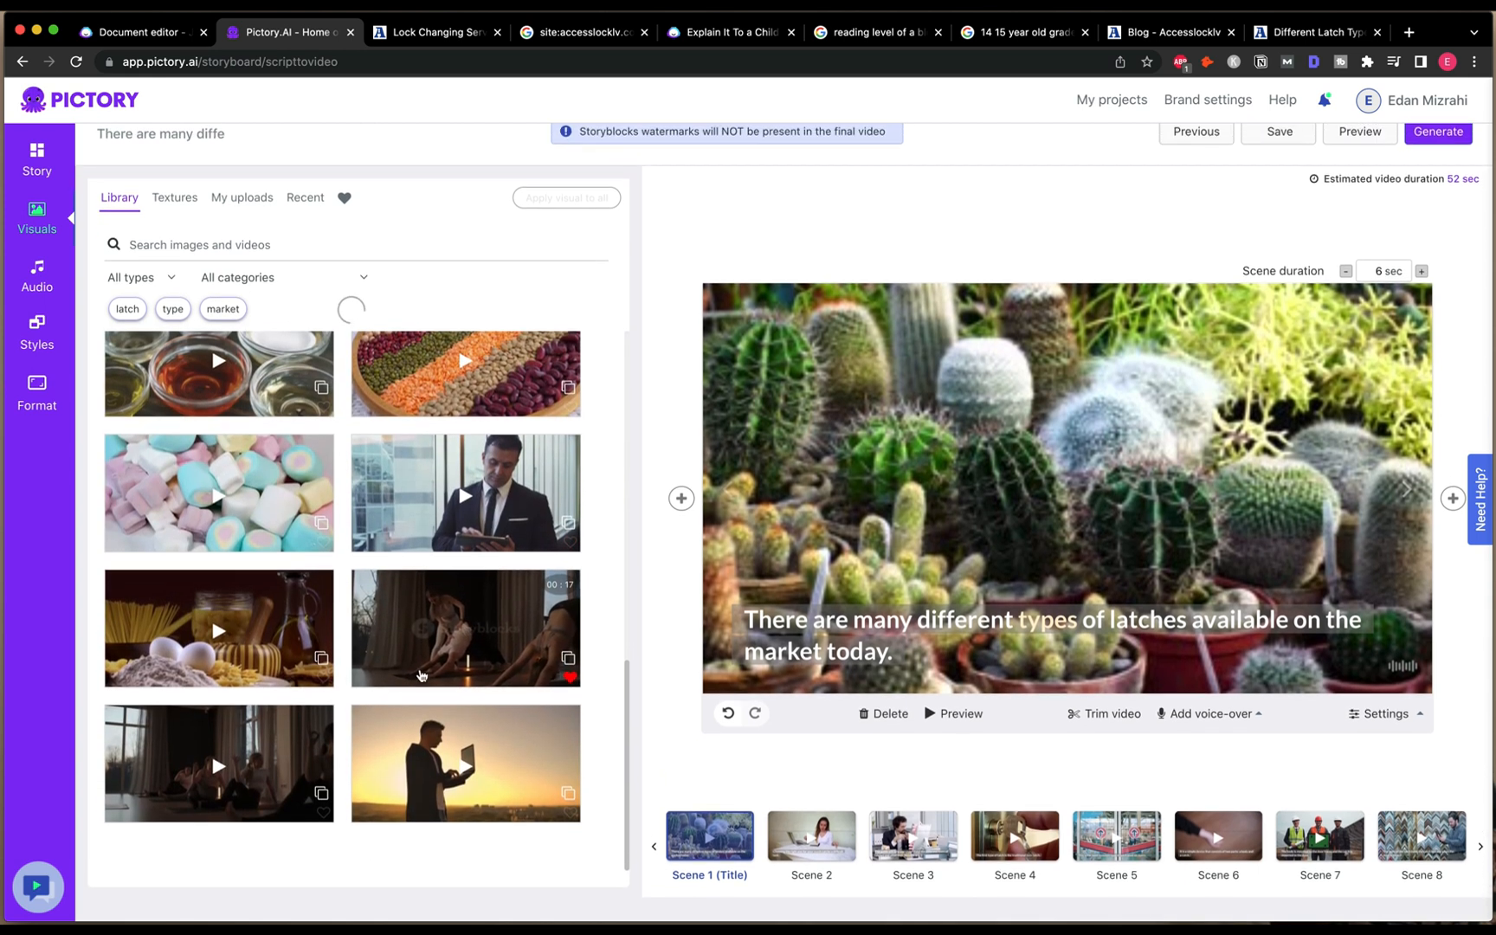
{"action": "scroll", "coordinate": [422, 675], "scroll_direction": "up", "scroll_amount": 5}
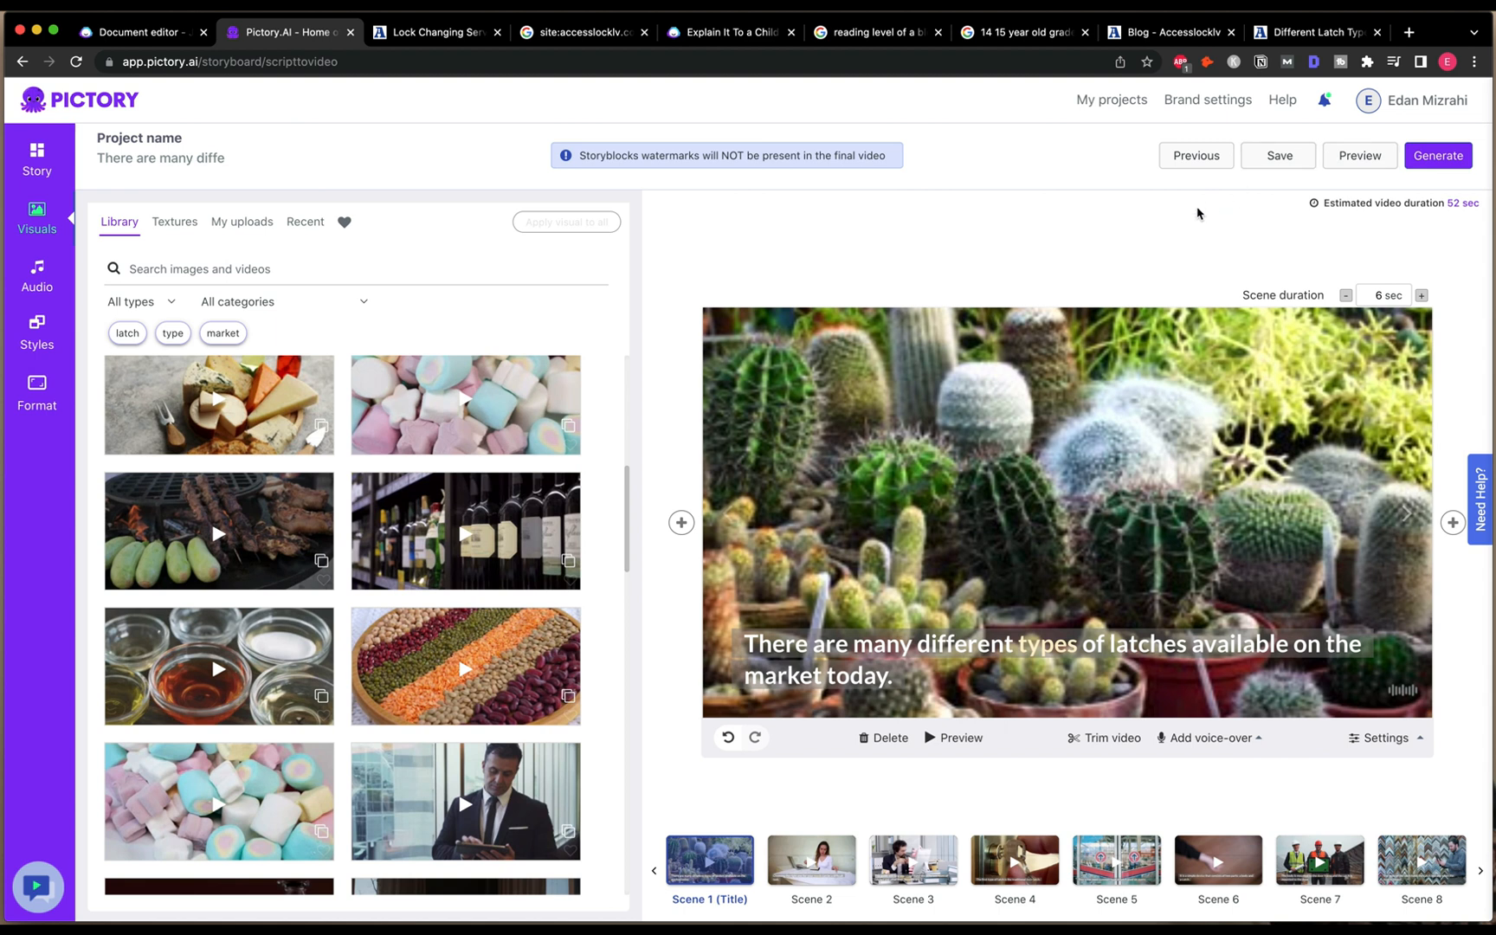
{"action": "left_click", "coordinate": [1372, 164]}
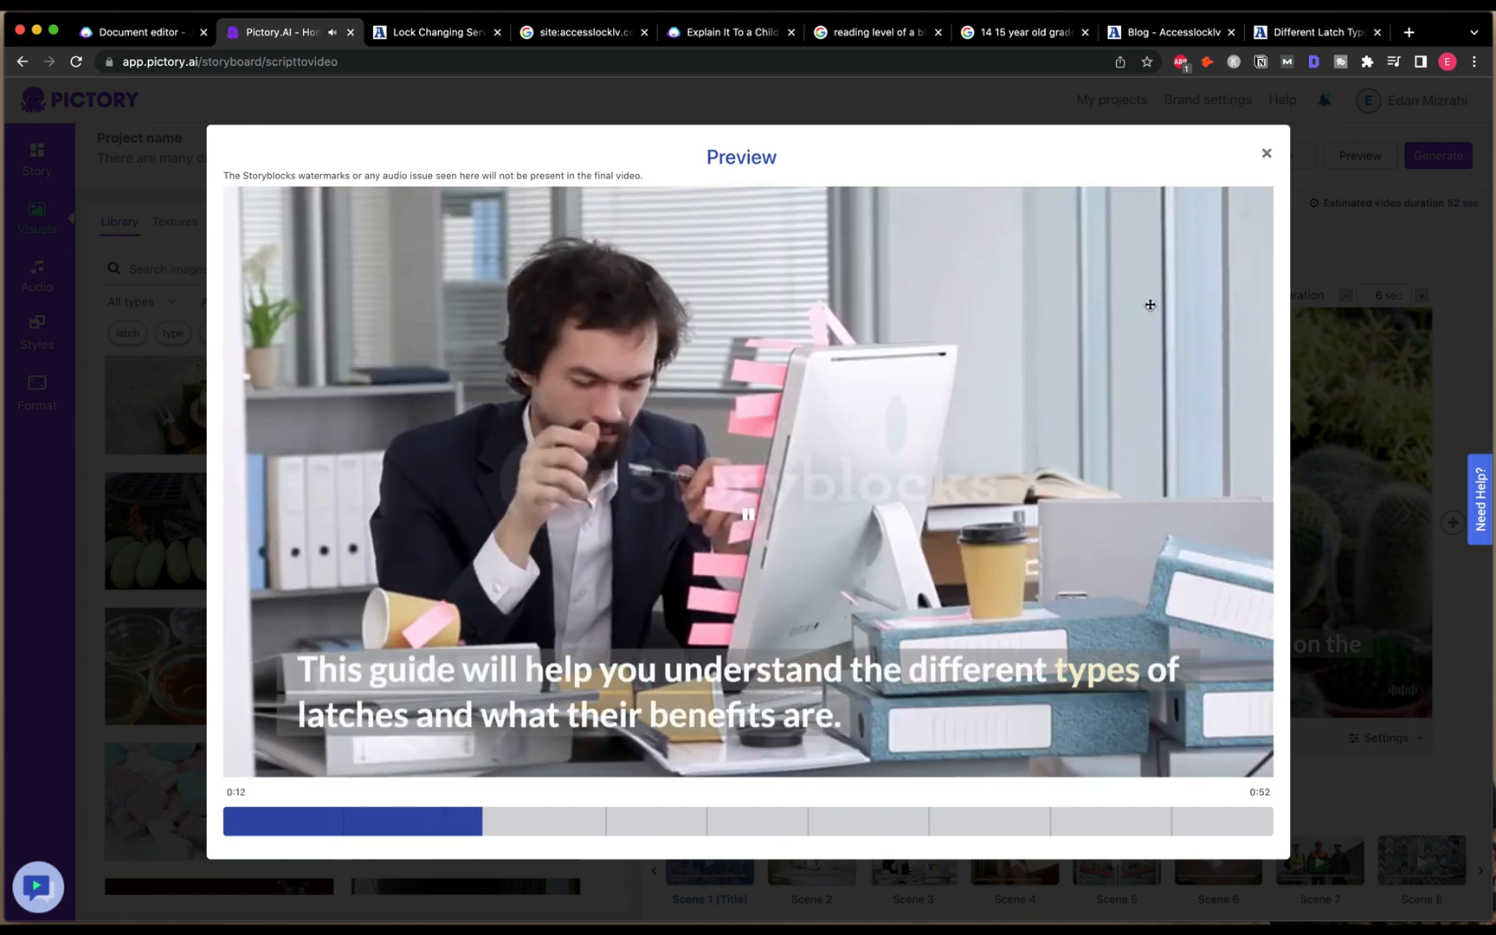
{"action": "left_click", "coordinate": [1266, 154]}
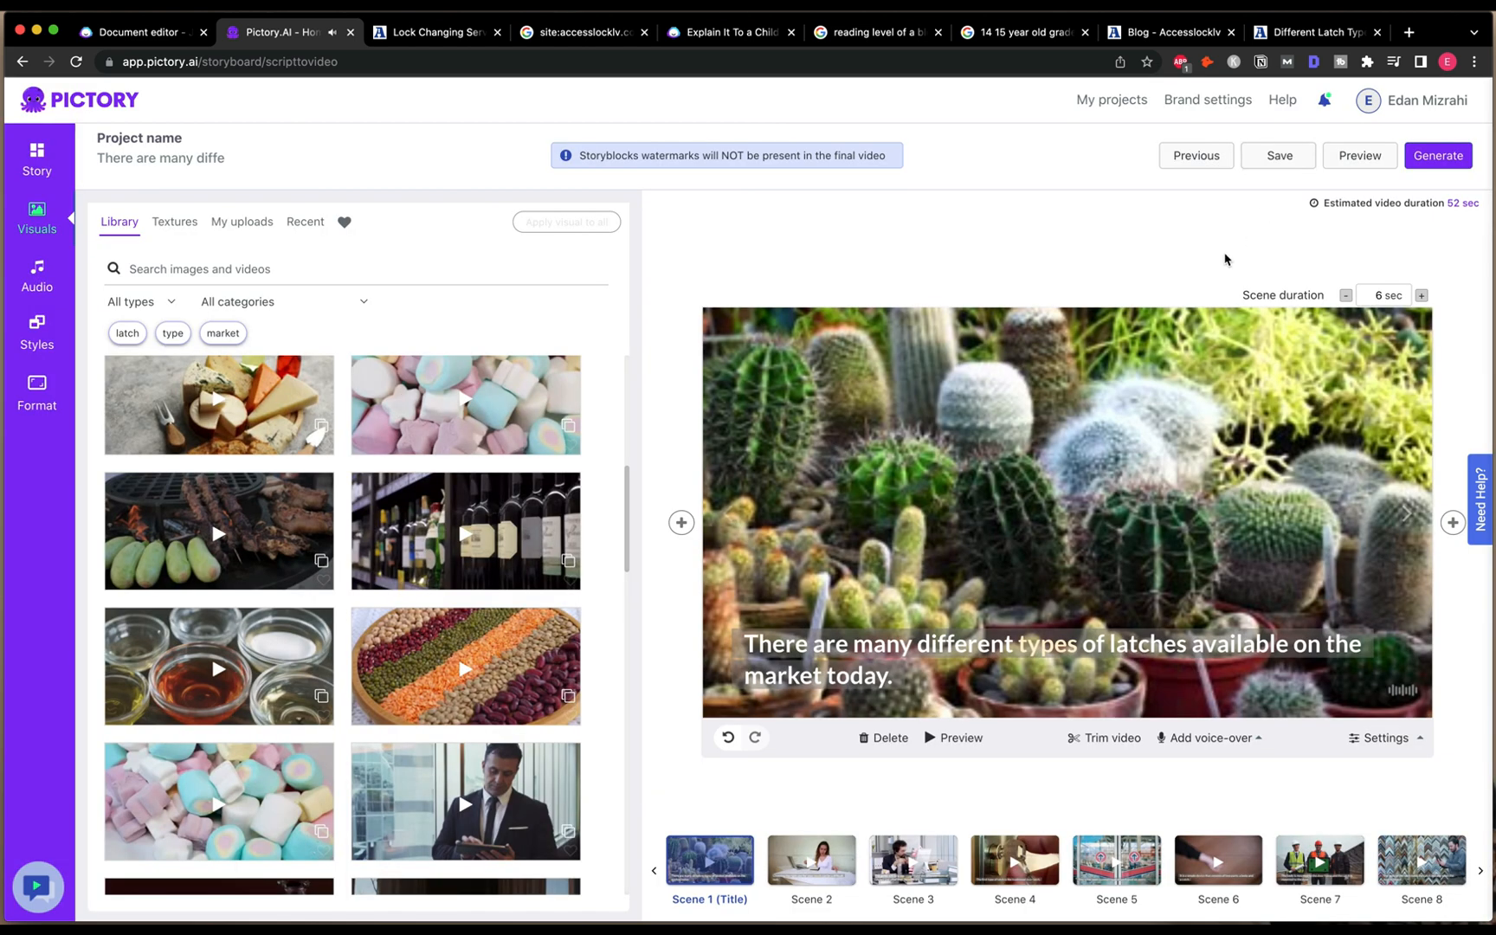